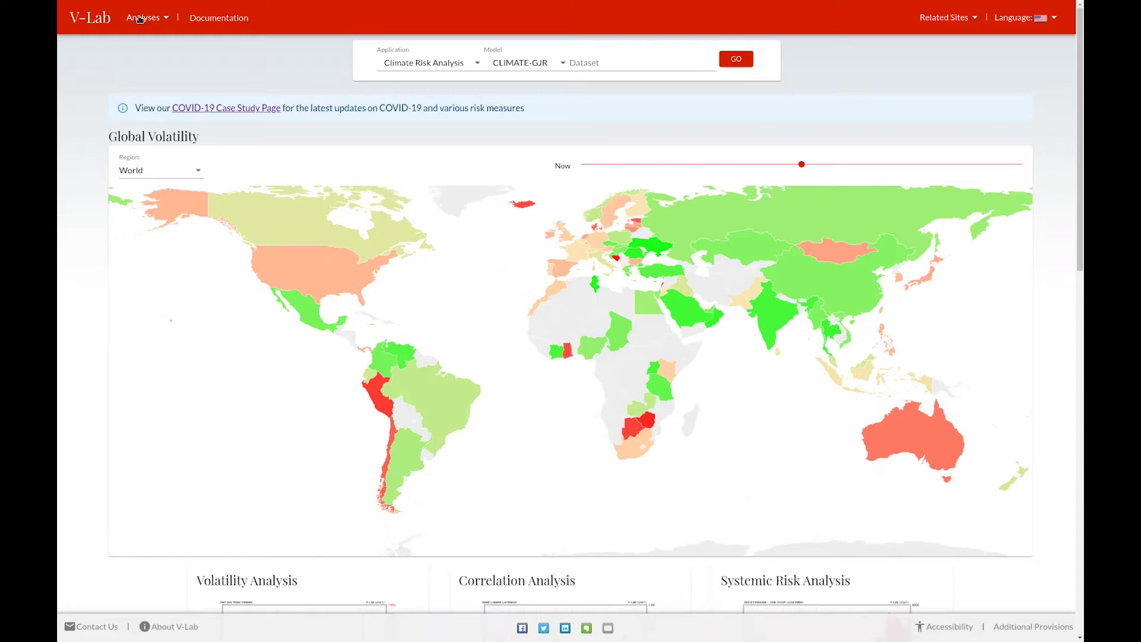
Go to Systemic Risk Analysis from the Analyses menu to show the Global Systemic Risk by Country chart
{"action": "left_click", "coordinate": [140, 18]}
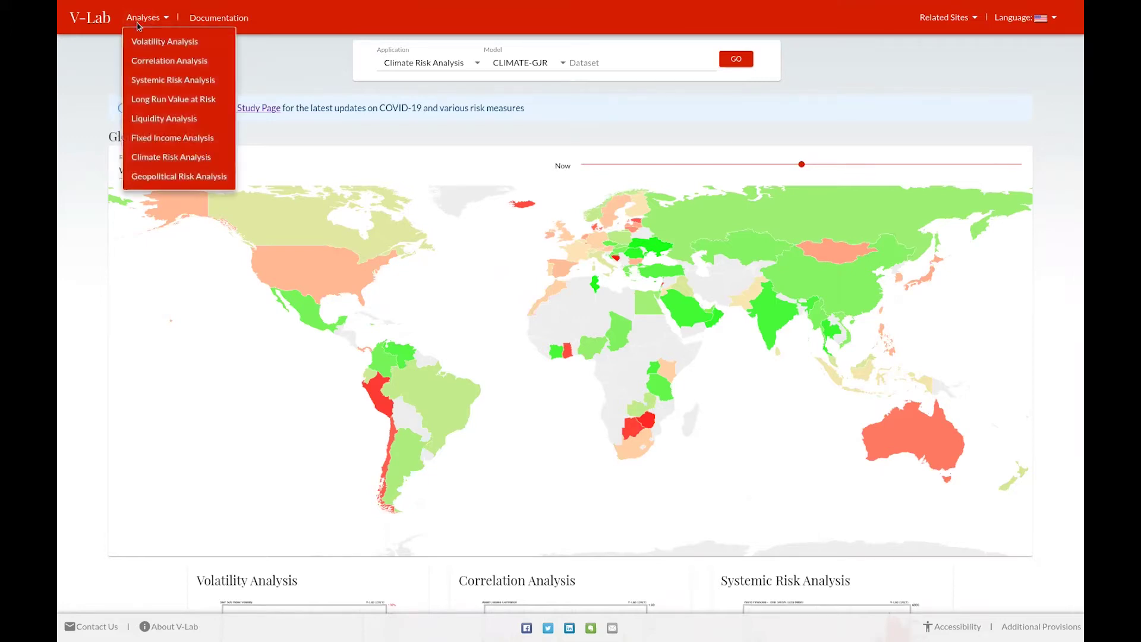
{"action": "left_click", "coordinate": [144, 81]}
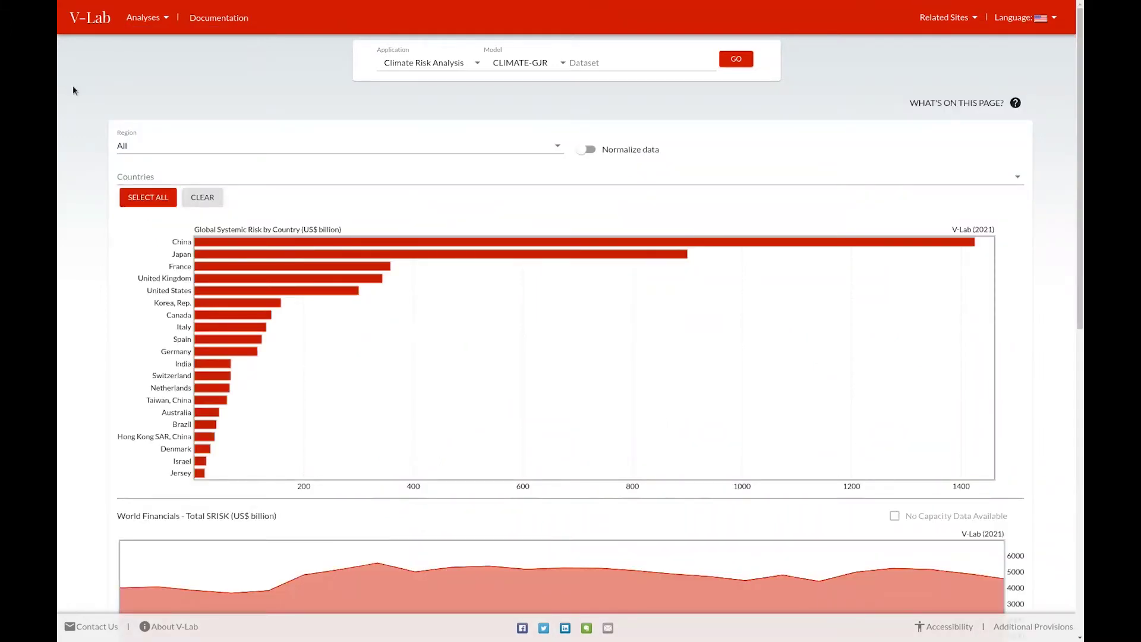
{"action": "scroll", "coordinate": [73, 89], "scroll_direction": "down", "scroll_amount": 1}
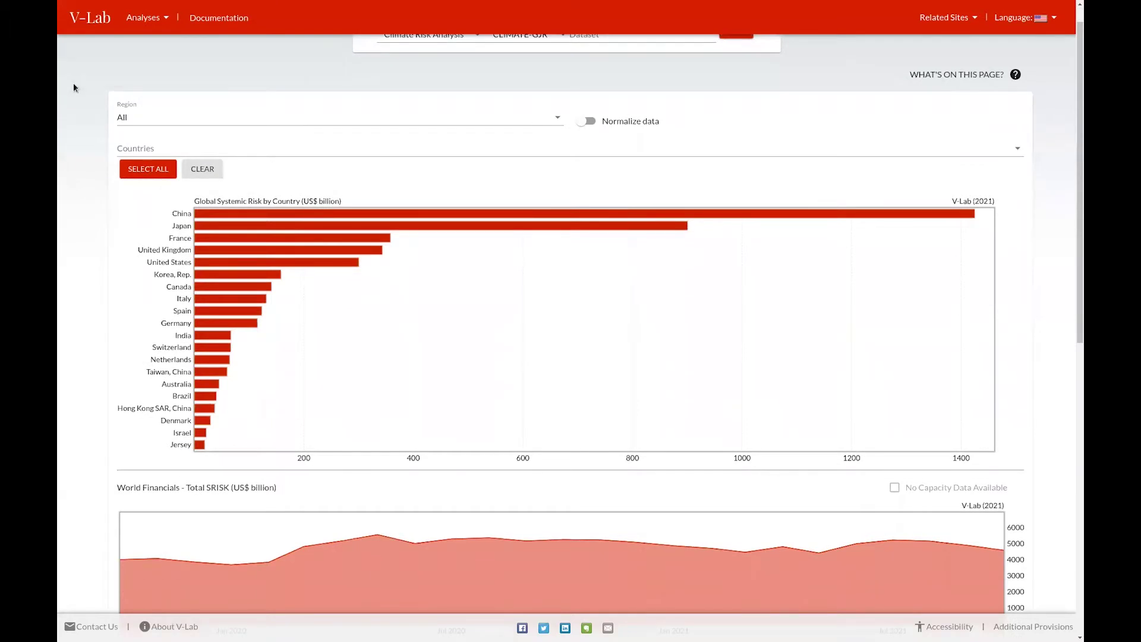
{"action": "scroll", "coordinate": [73, 87], "scroll_direction": "down", "scroll_amount": 1}
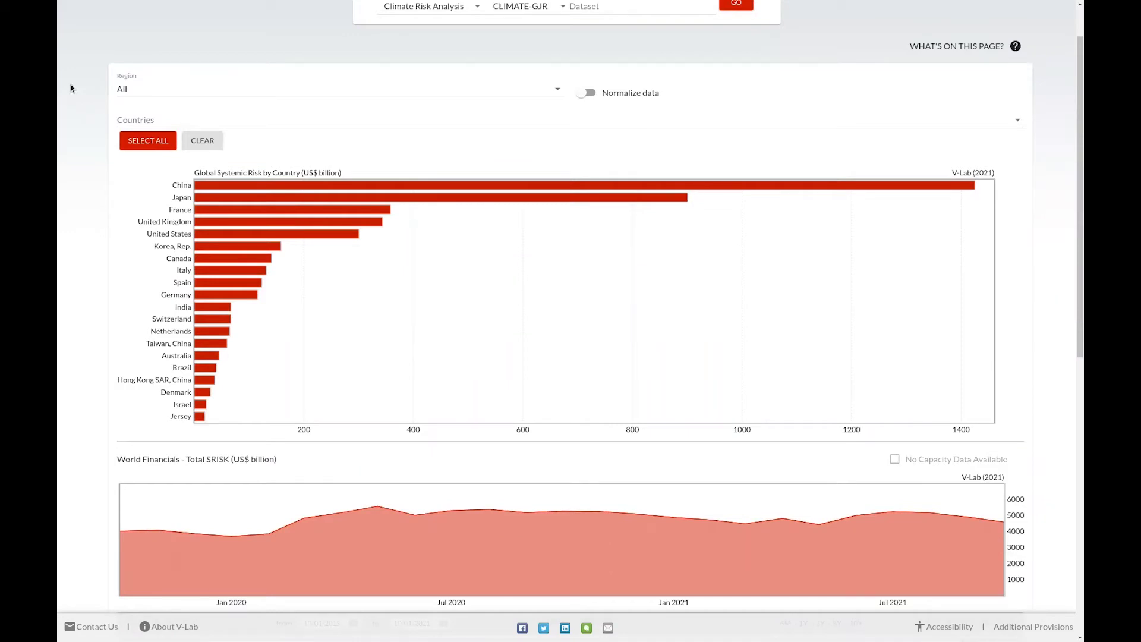
Filter the region to Asia, then Emerging Markets, then return to All regions
{"action": "left_click", "coordinate": [139, 89]}
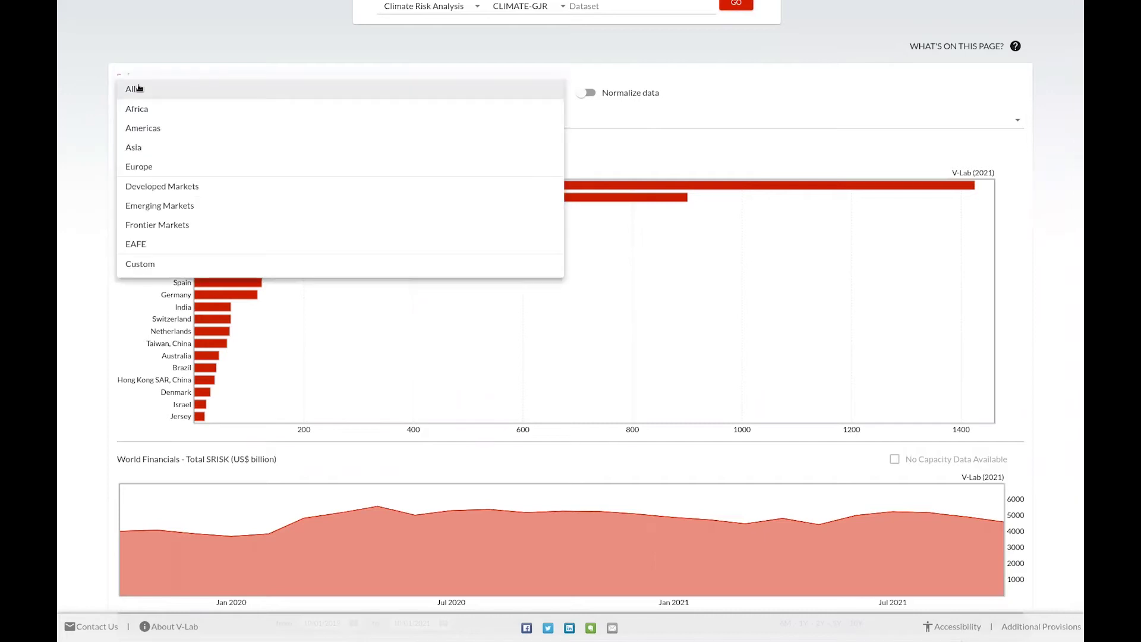
{"action": "left_click", "coordinate": [138, 146]}
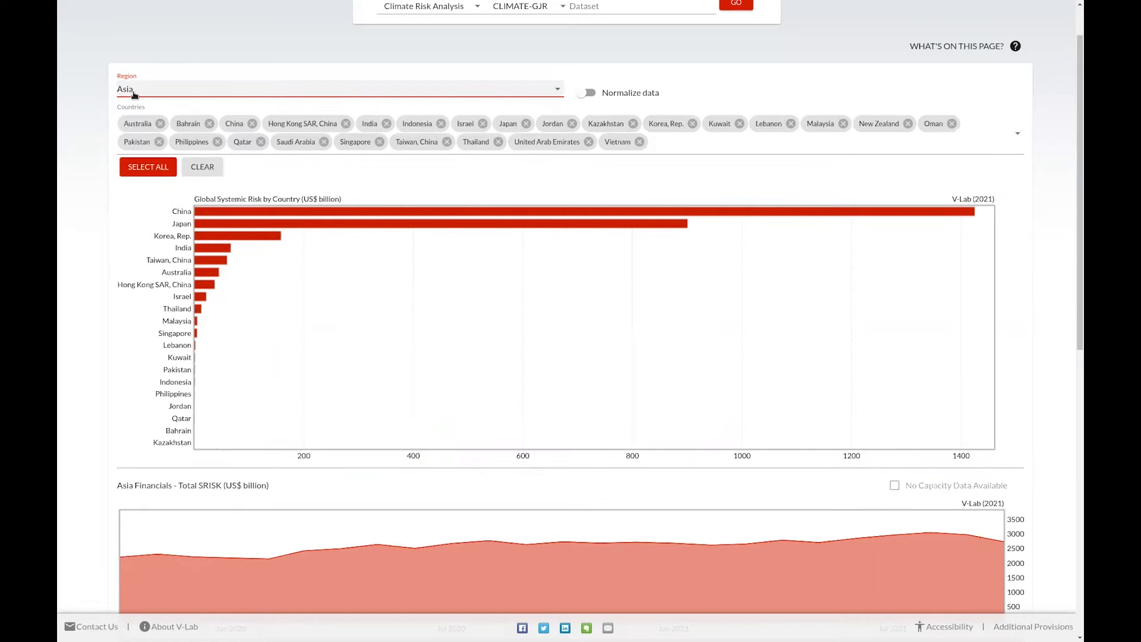
{"action": "left_click", "coordinate": [134, 94]}
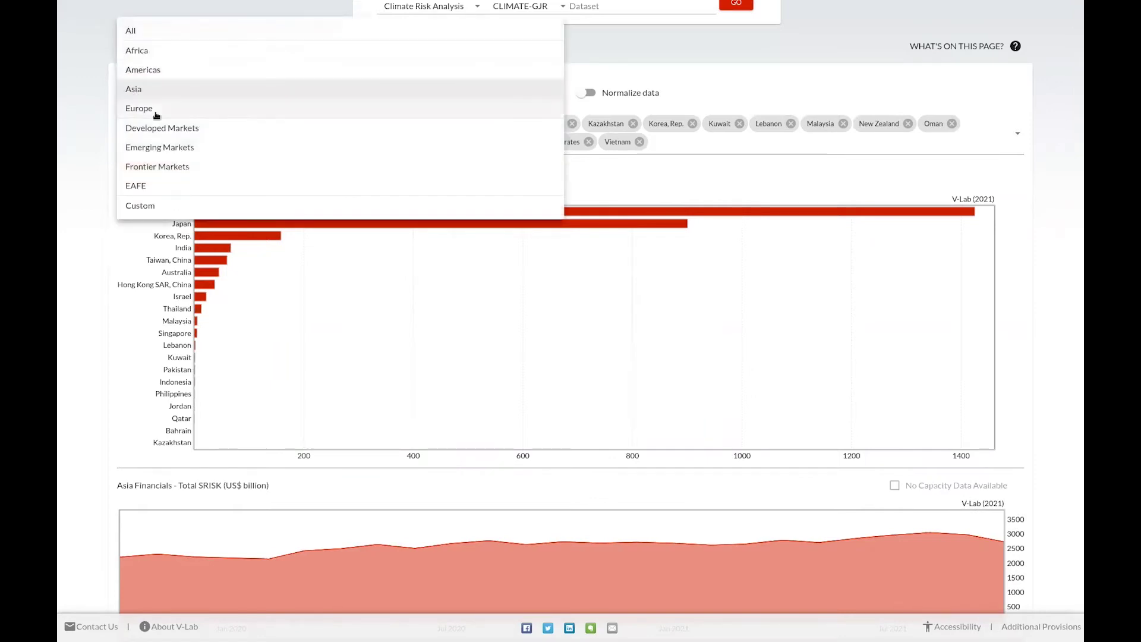
{"action": "left_click", "coordinate": [150, 147]}
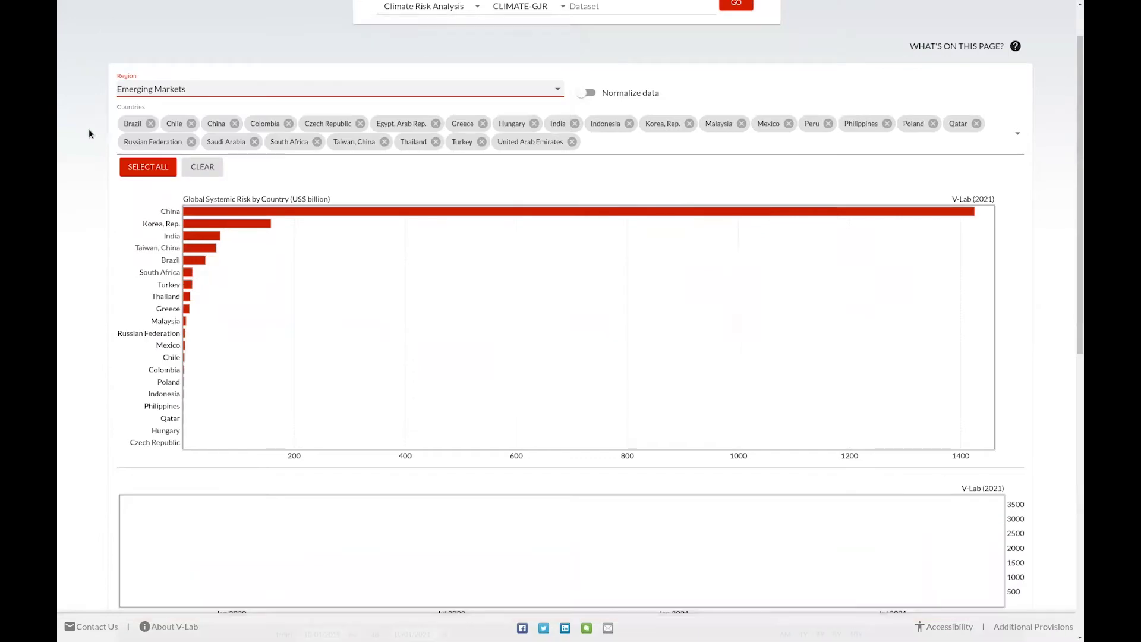
{"action": "left_click", "coordinate": [125, 89]}
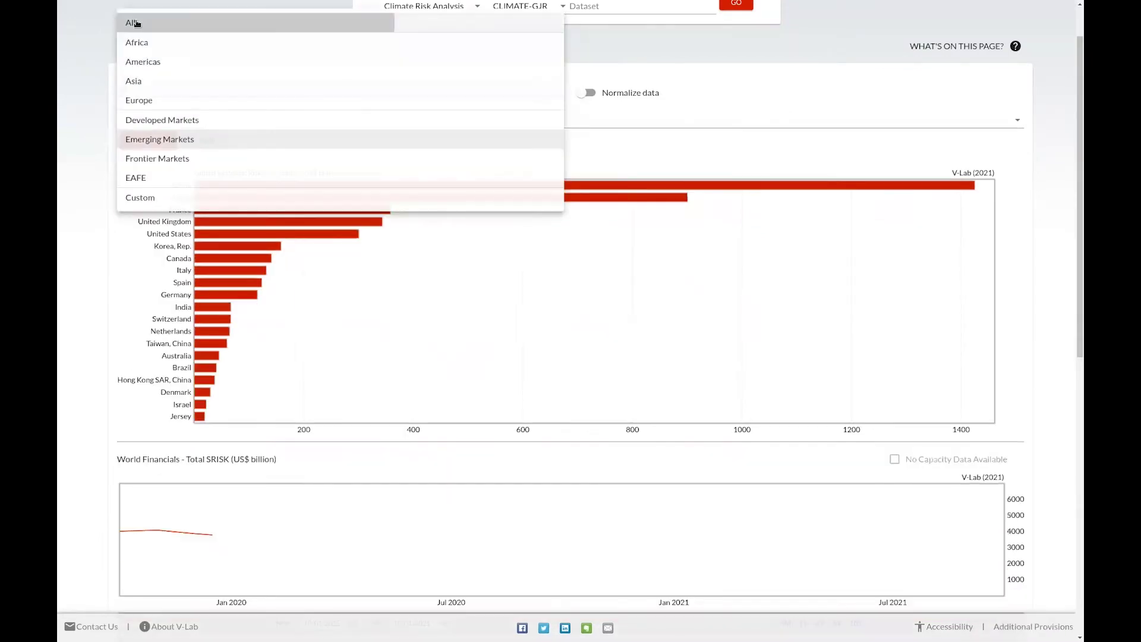
{"action": "left_click", "coordinate": [135, 23]}
{"action": "left_click", "coordinate": [153, 118]}
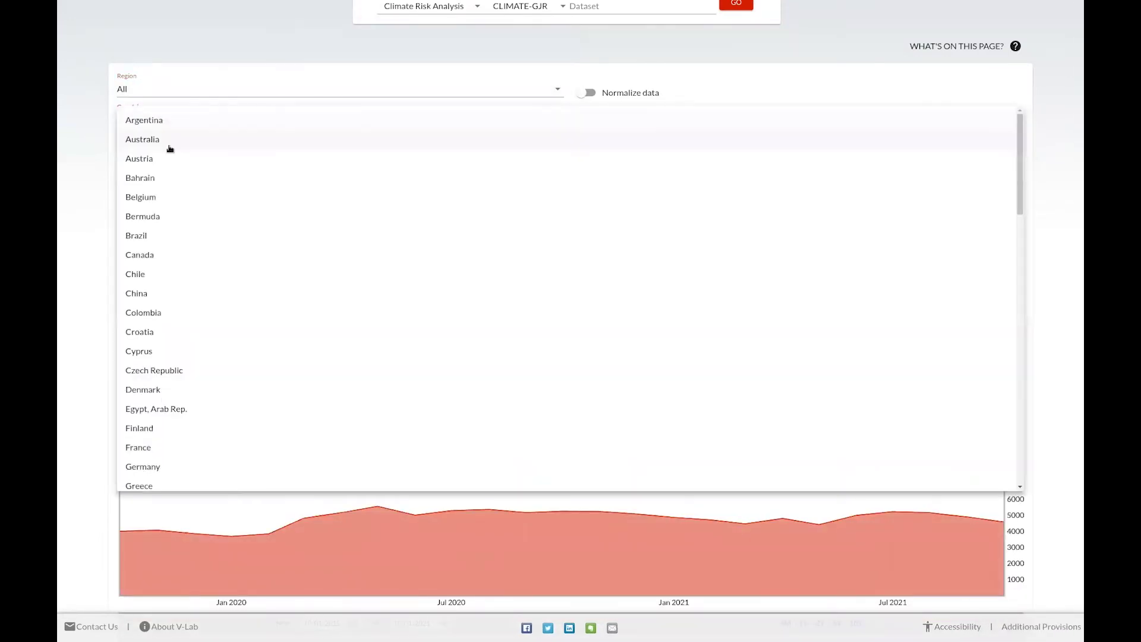
{"action": "left_click", "coordinate": [177, 201]}
{"action": "left_click", "coordinate": [174, 244]}
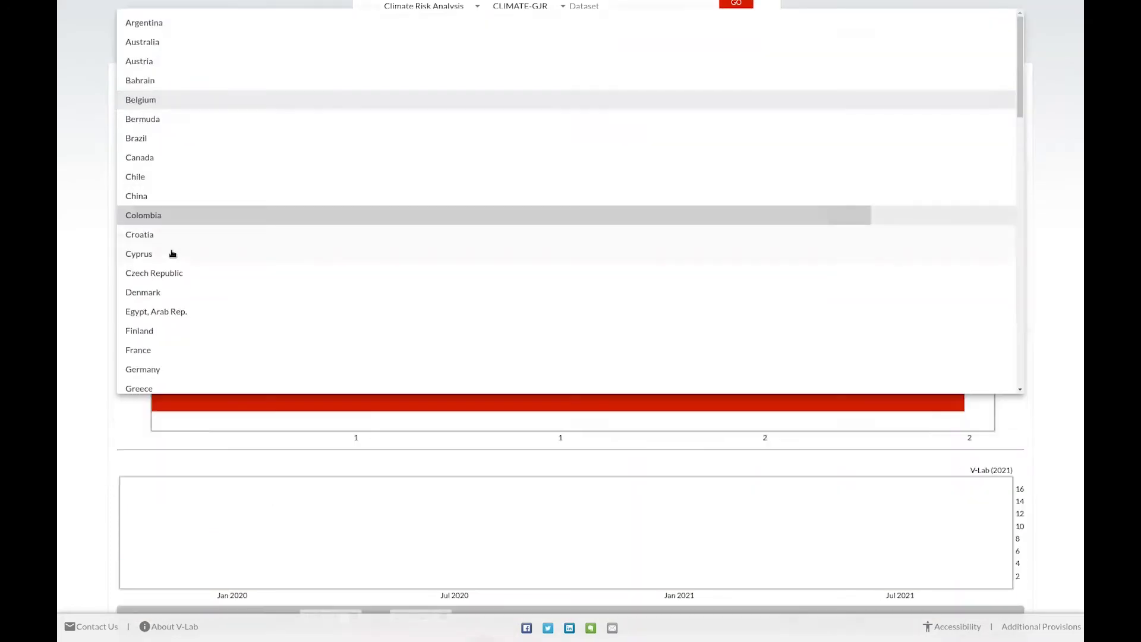
{"action": "left_click", "coordinate": [184, 272]}
{"action": "left_click", "coordinate": [123, 168]}
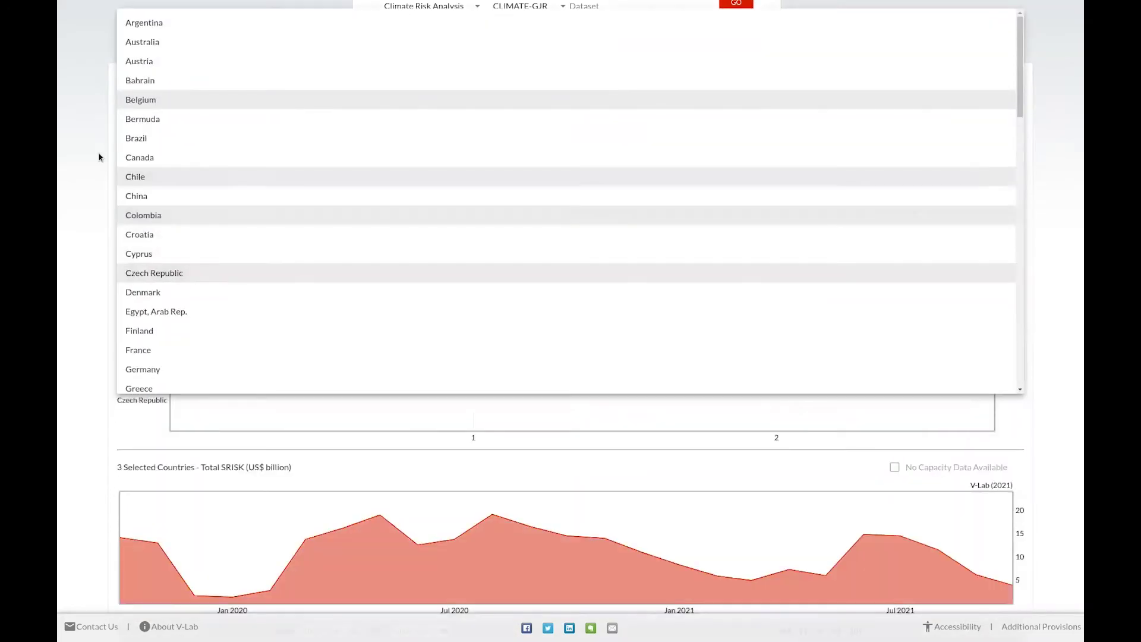
{"action": "left_click", "coordinate": [98, 152]}
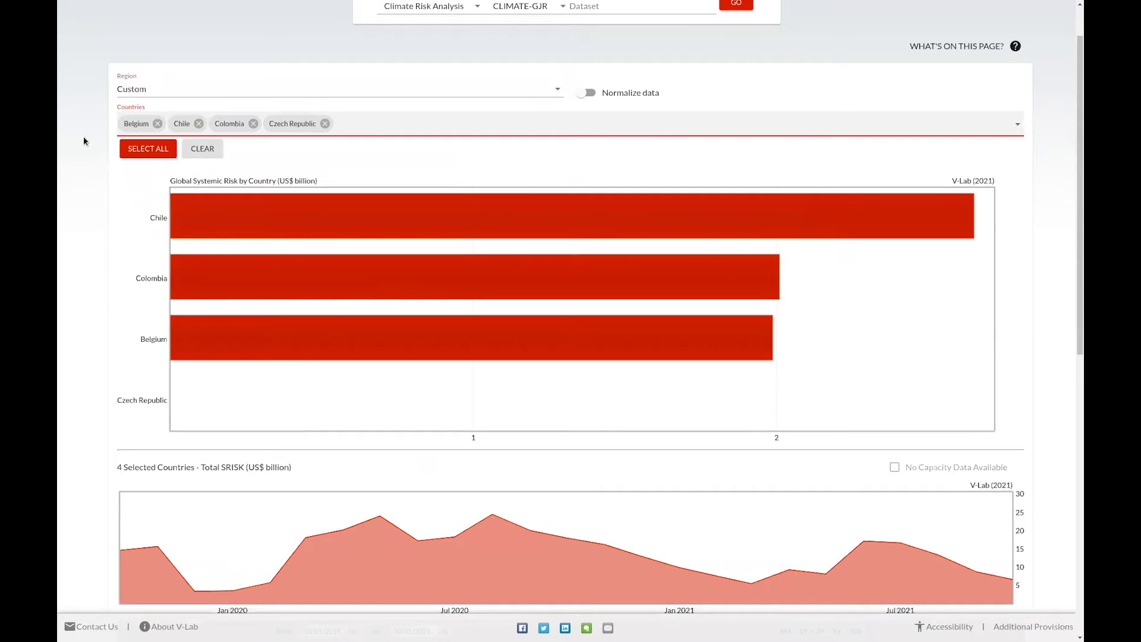
{"action": "left_click", "coordinate": [198, 150]}
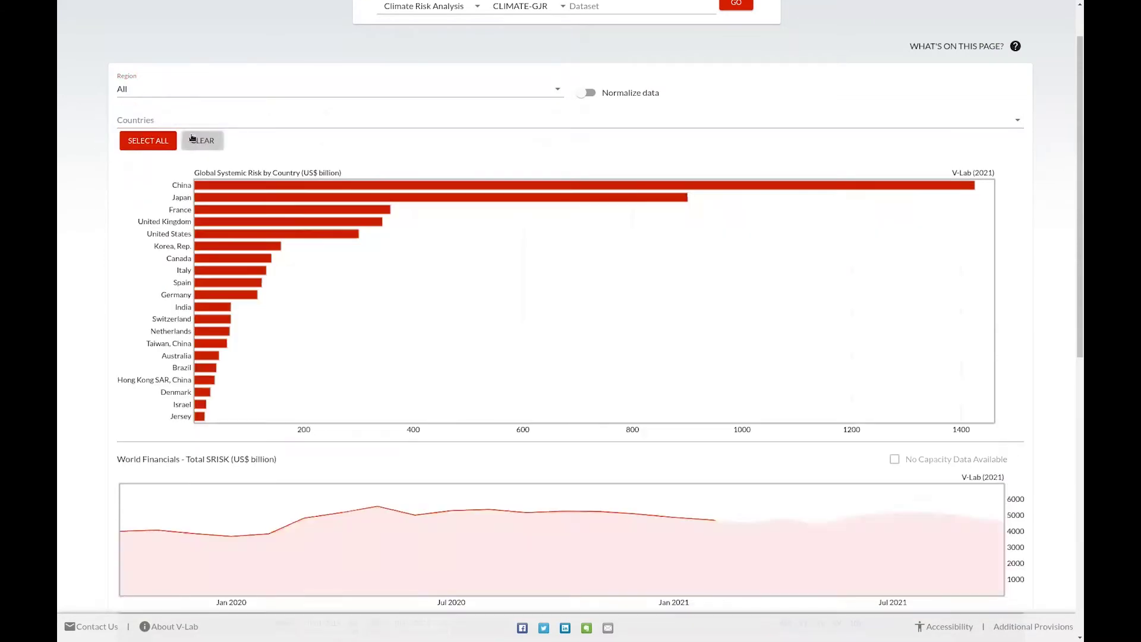
{"action": "left_click", "coordinate": [192, 119]}
{"action": "scroll", "coordinate": [180, 230], "scroll_direction": "down", "scroll_amount": 3}
{"action": "scroll", "coordinate": [180, 230], "scroll_direction": "down", "scroll_amount": 15}
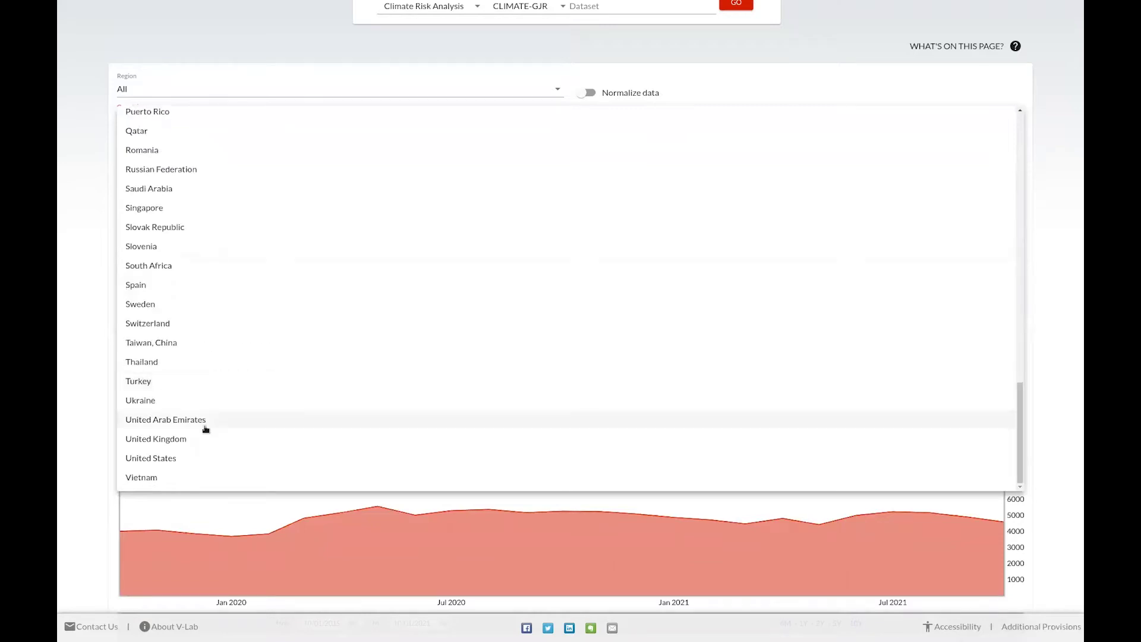
{"action": "left_click", "coordinate": [201, 459]}
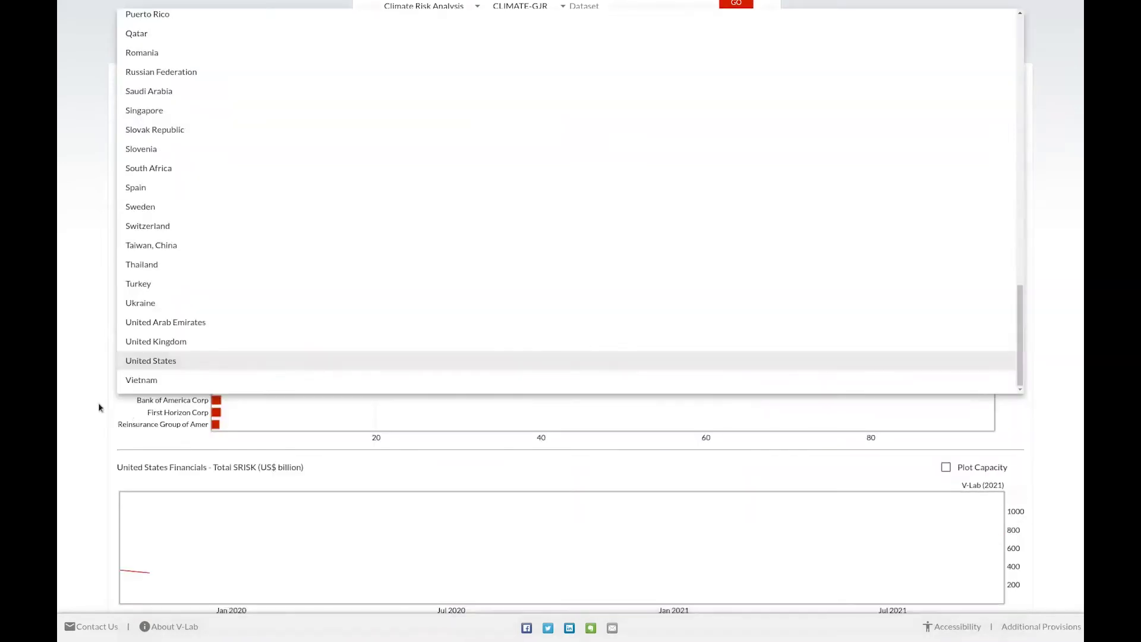
{"action": "left_click", "coordinate": [98, 402]}
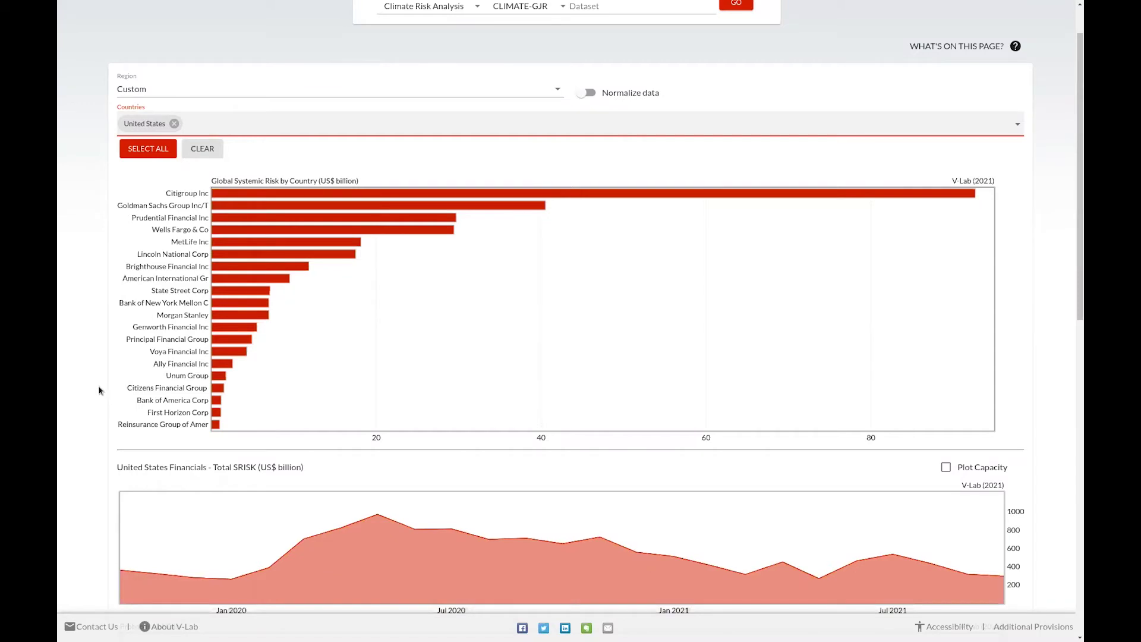
{"action": "left_click", "coordinate": [200, 151]}
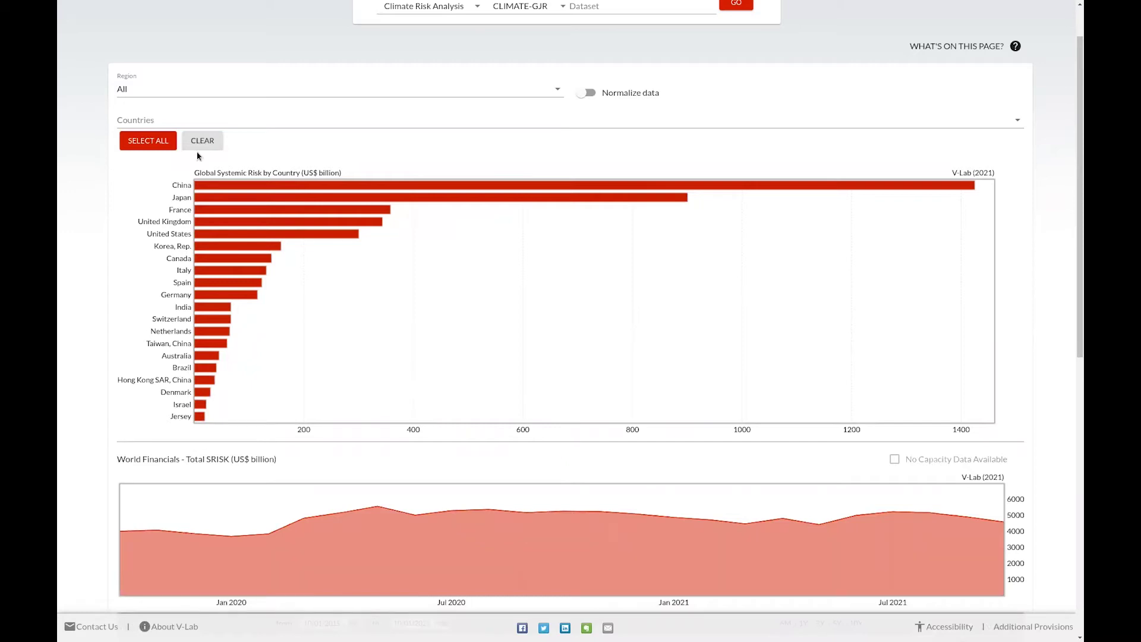
{"action": "left_click", "coordinate": [587, 94]}
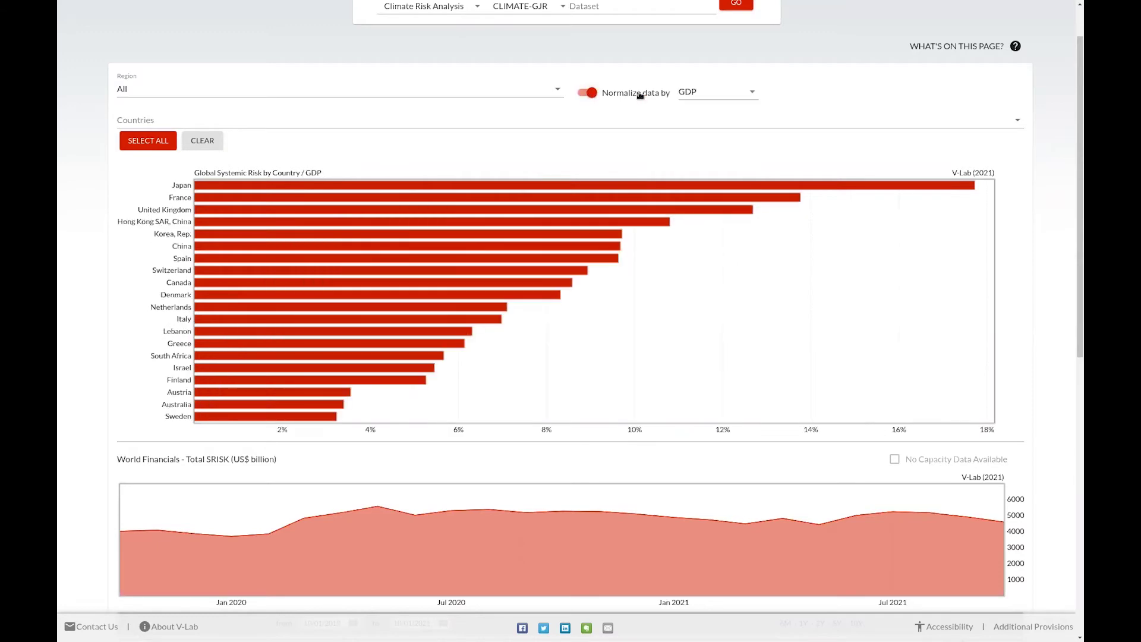
{"action": "left_click", "coordinate": [684, 94]}
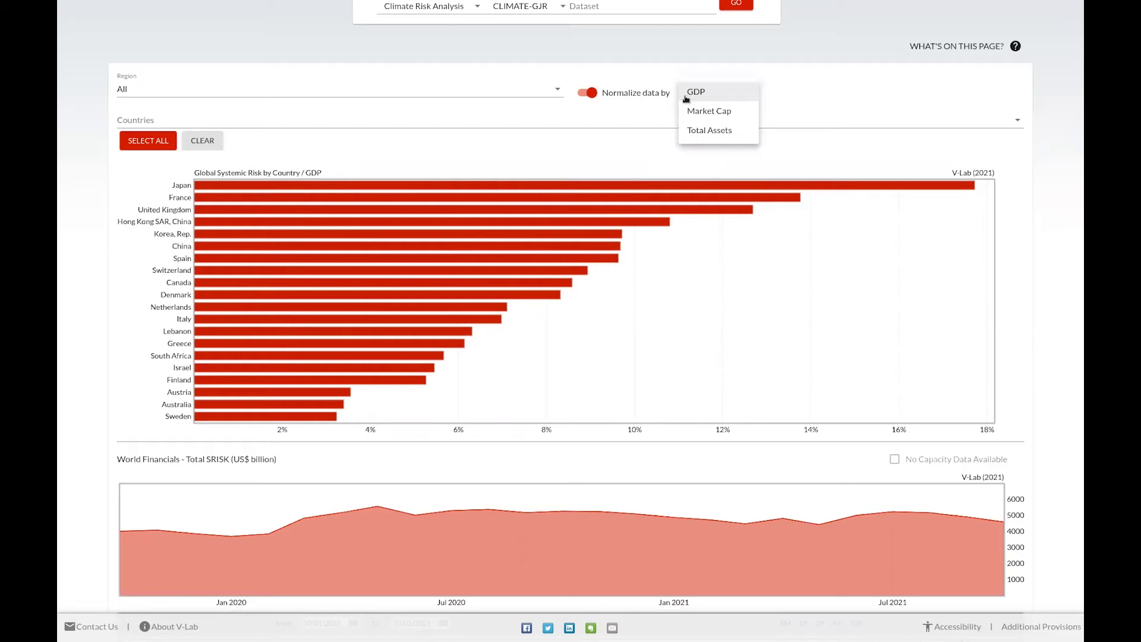
{"action": "left_click", "coordinate": [691, 111]}
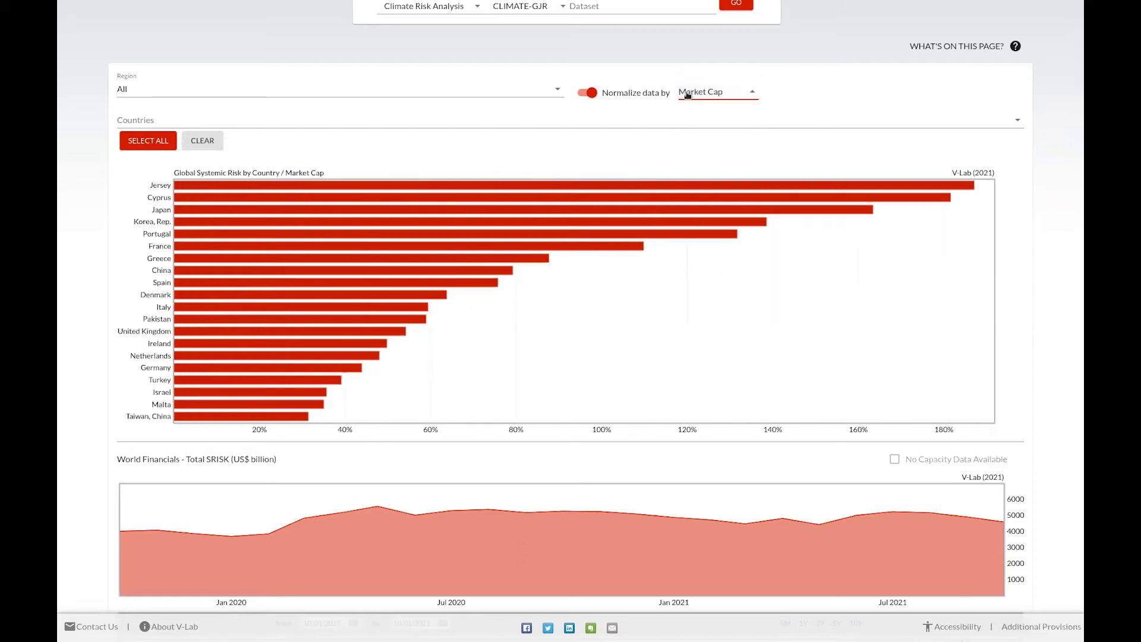
{"action": "left_click", "coordinate": [687, 94]}
{"action": "left_click", "coordinate": [693, 114]}
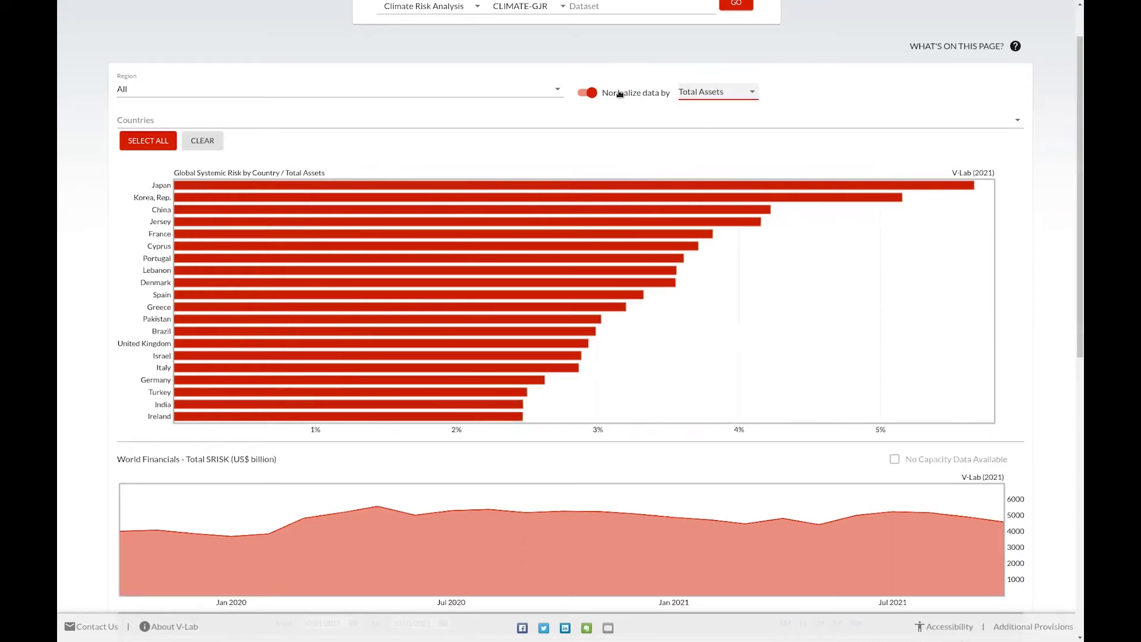
{"action": "left_click", "coordinate": [593, 99]}
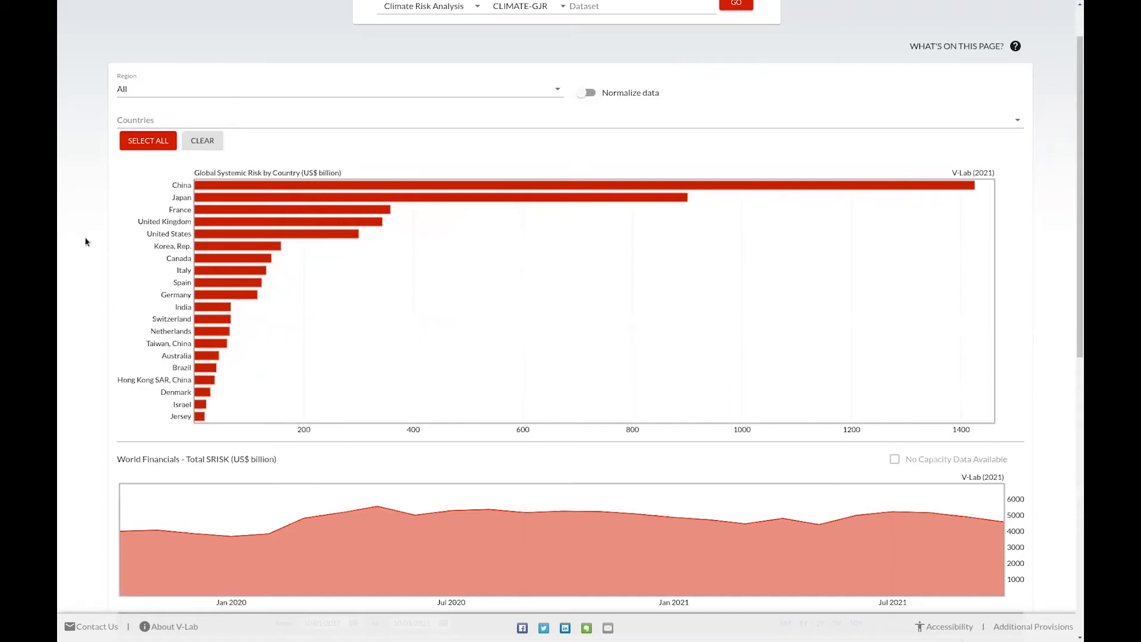
{"action": "scroll", "coordinate": [86, 241], "scroll_direction": "down", "scroll_amount": 4}
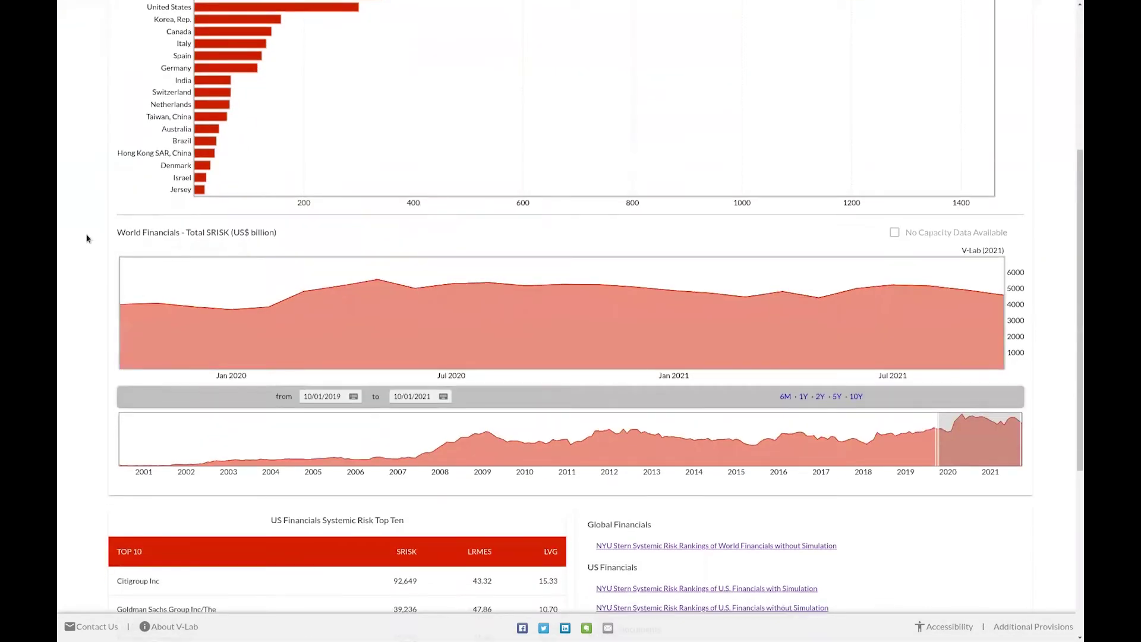
{"action": "scroll", "coordinate": [86, 239], "scroll_direction": "down", "scroll_amount": 1}
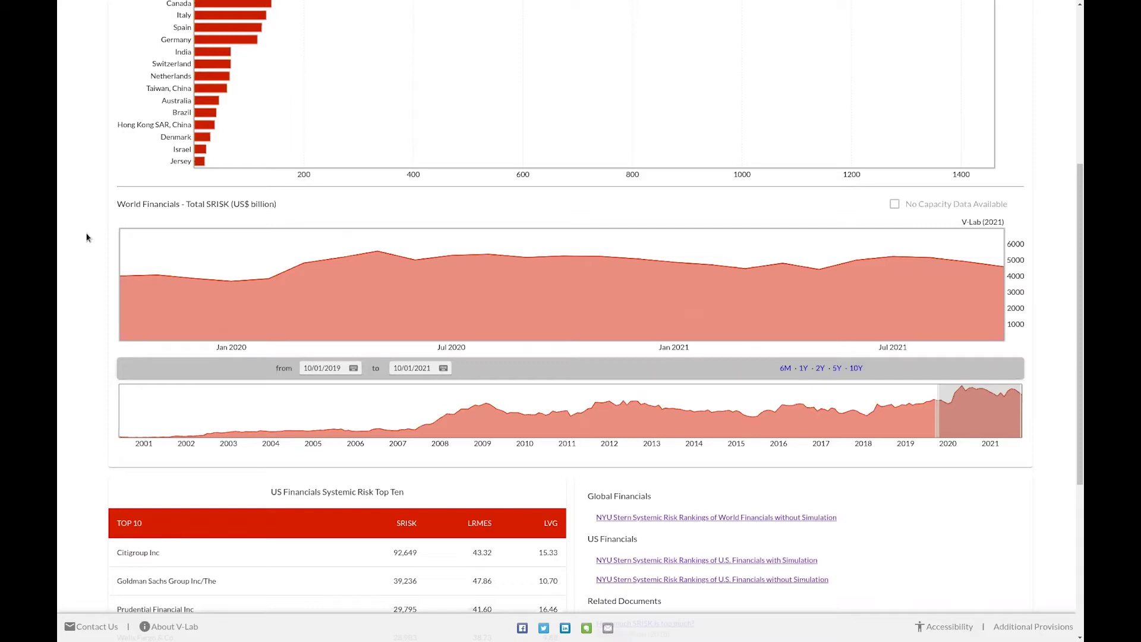
{"action": "scroll", "coordinate": [86, 238], "scroll_direction": "up", "scroll_amount": 3}
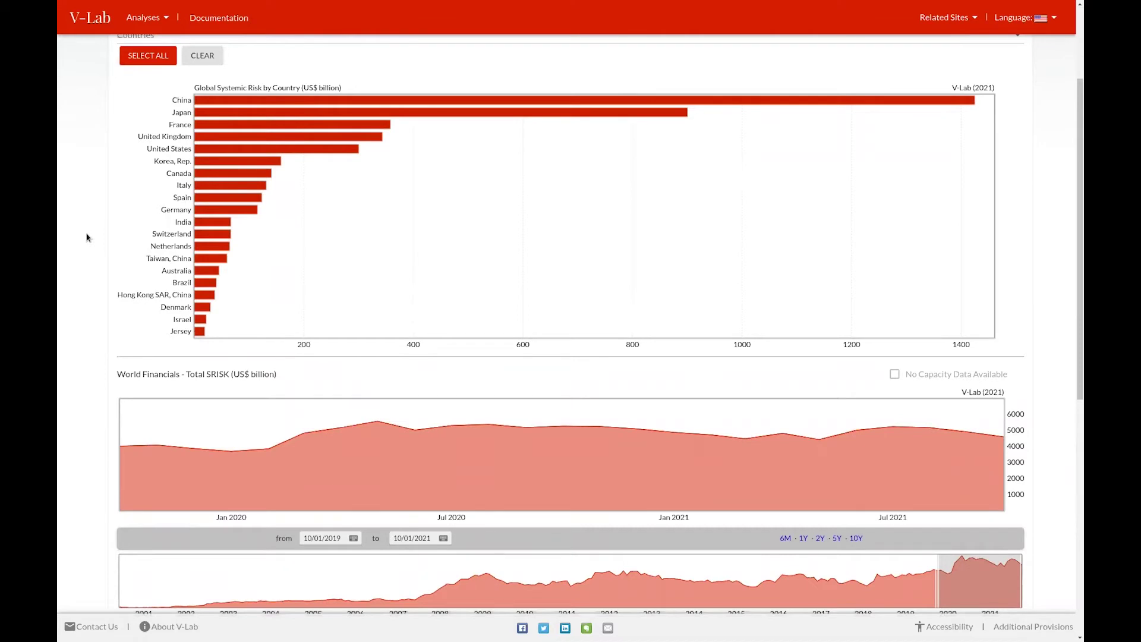
{"action": "scroll", "coordinate": [86, 237], "scroll_direction": "up", "scroll_amount": 1}
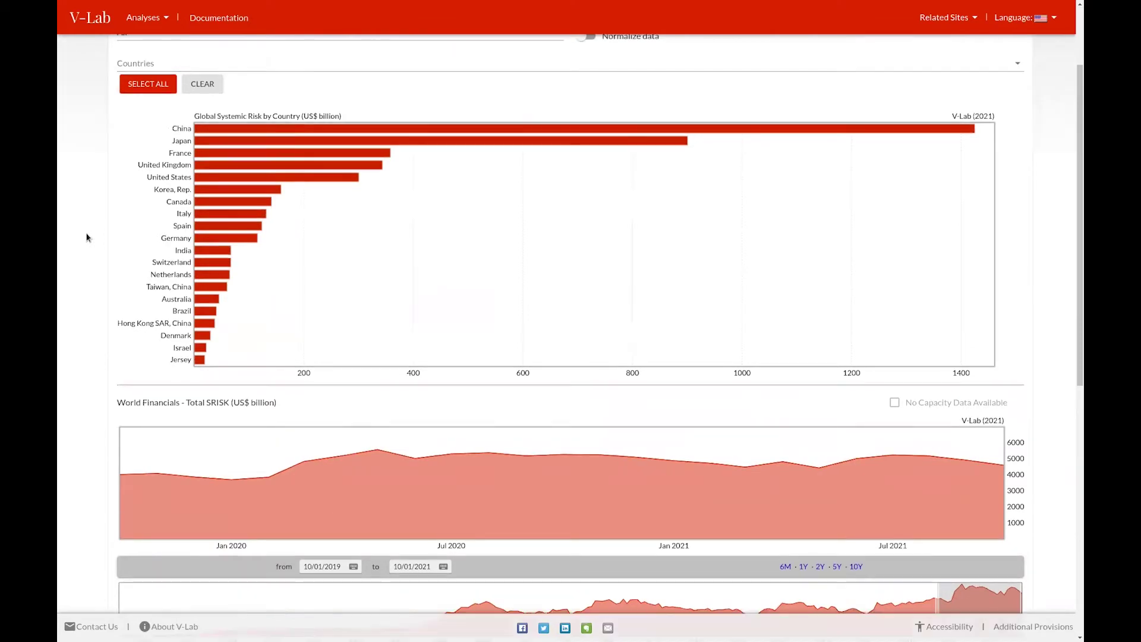
Filter the countries to Austria only and scroll down to the Austrian bank bars and SRISK chart
{"action": "left_click", "coordinate": [170, 64]}
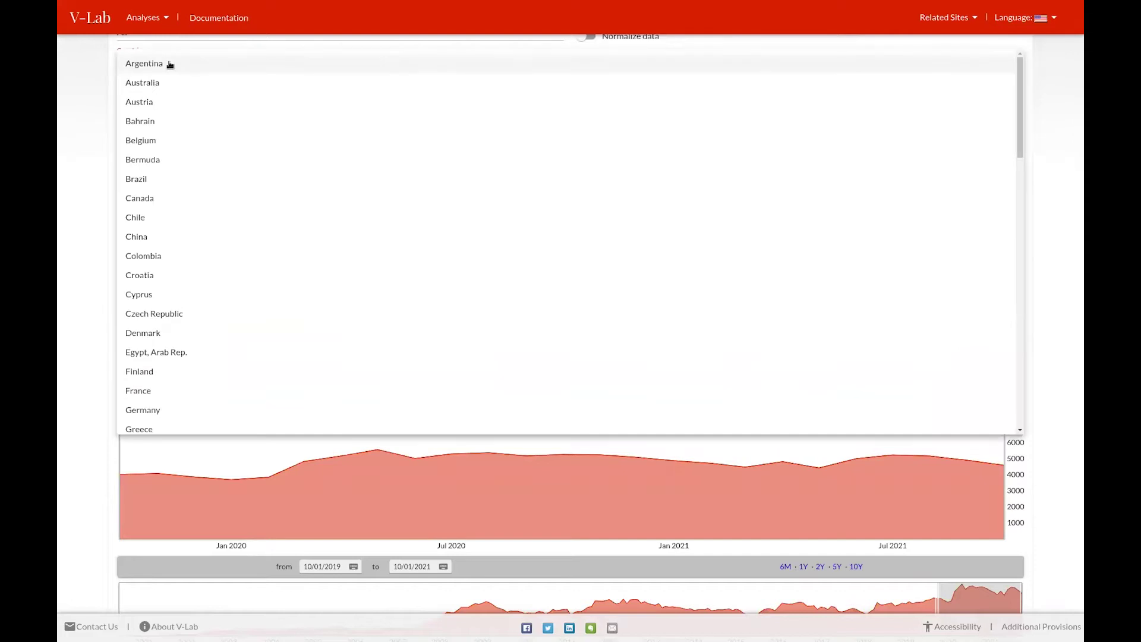
{"action": "left_click", "coordinate": [155, 108]}
{"action": "left_click", "coordinate": [88, 133]}
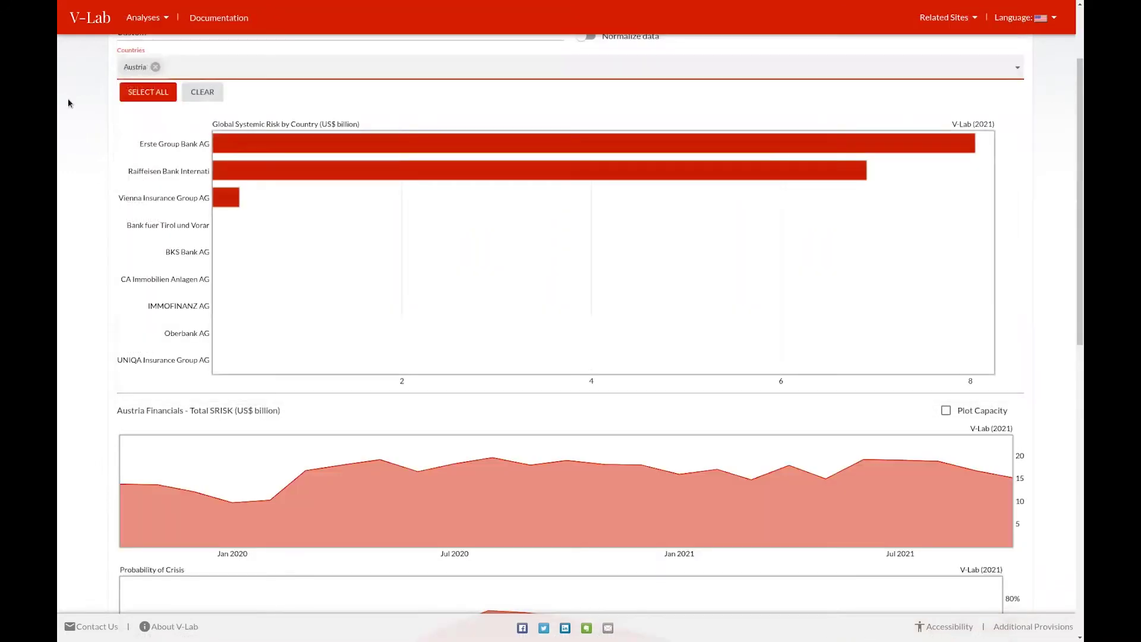
{"action": "scroll", "coordinate": [68, 103], "scroll_direction": "down", "scroll_amount": 2}
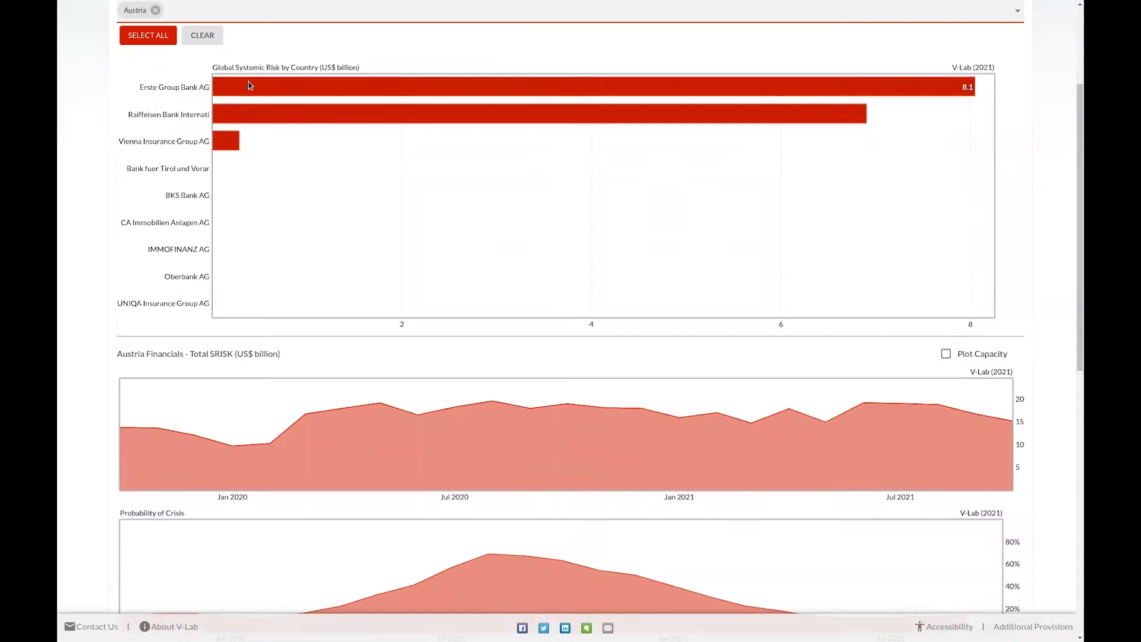
{"action": "mouse_move", "coordinate": [252, 113]}
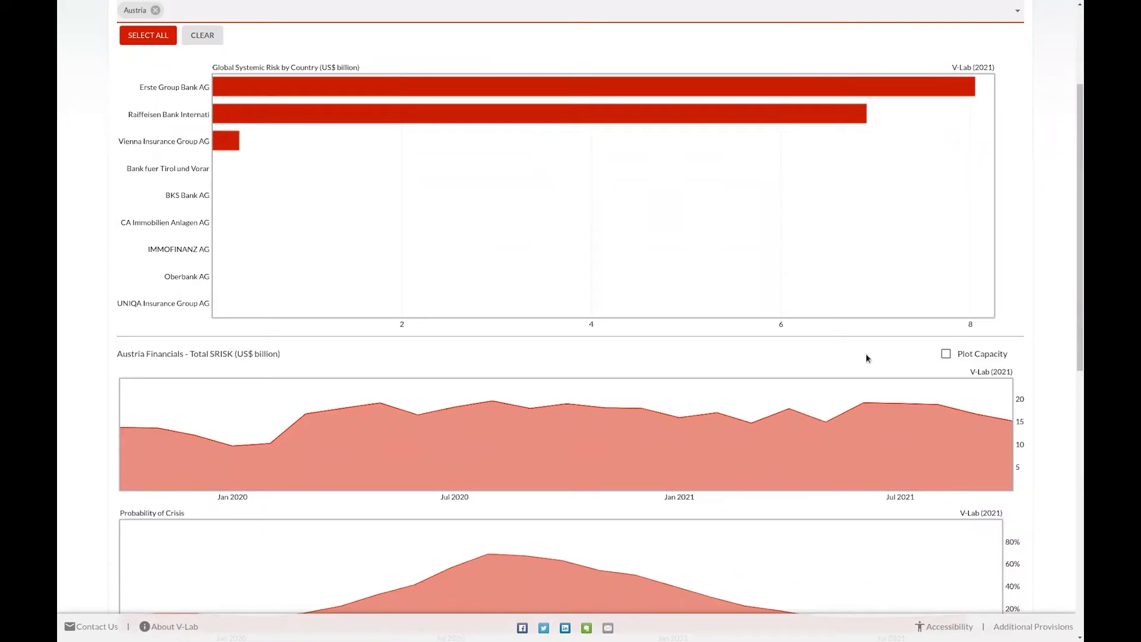
Overlay capacity on the Austria Financials SRISK chart and scroll down to the Probability of Crisis chart
{"action": "left_click", "coordinate": [948, 356]}
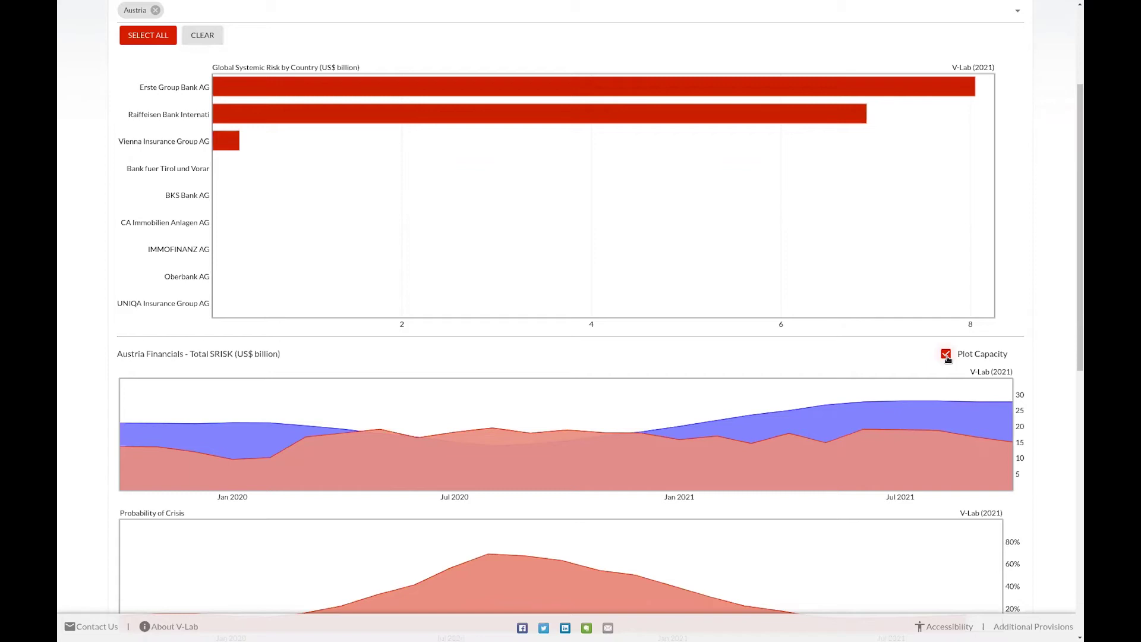
{"action": "scroll", "coordinate": [947, 357], "scroll_direction": "down", "scroll_amount": 1}
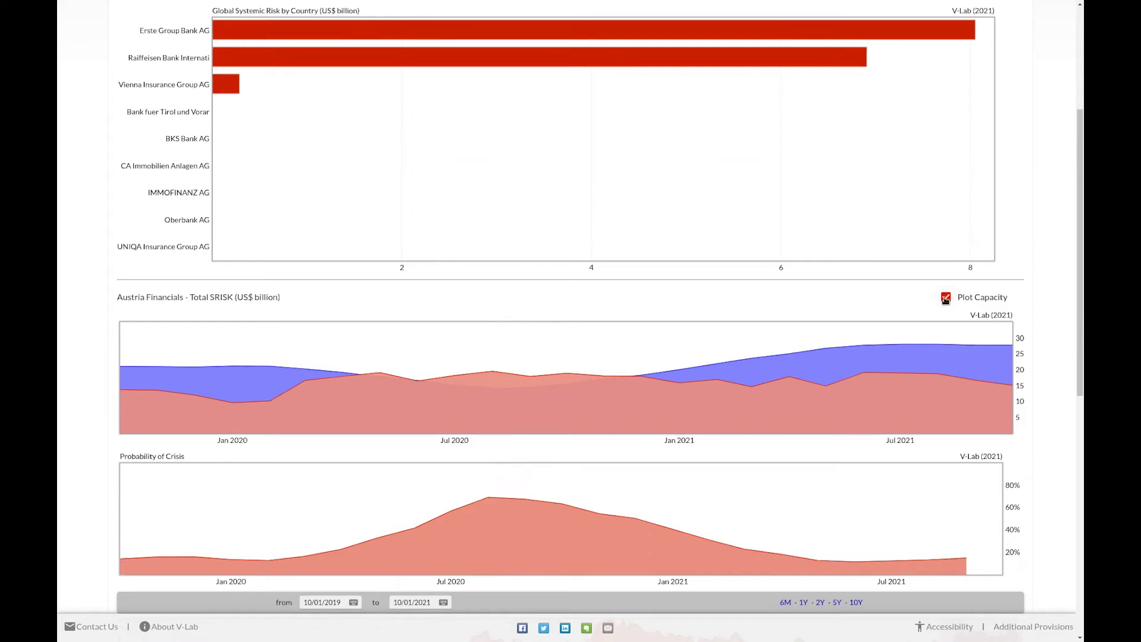
Turn off Plot Capacity and clear the Austria country filter to show all countries
{"action": "left_click", "coordinate": [946, 297]}
{"action": "scroll", "coordinate": [694, 249], "scroll_direction": "up", "scroll_amount": 2}
{"action": "scroll", "coordinate": [693, 249], "scroll_direction": "up", "scroll_amount": 1}
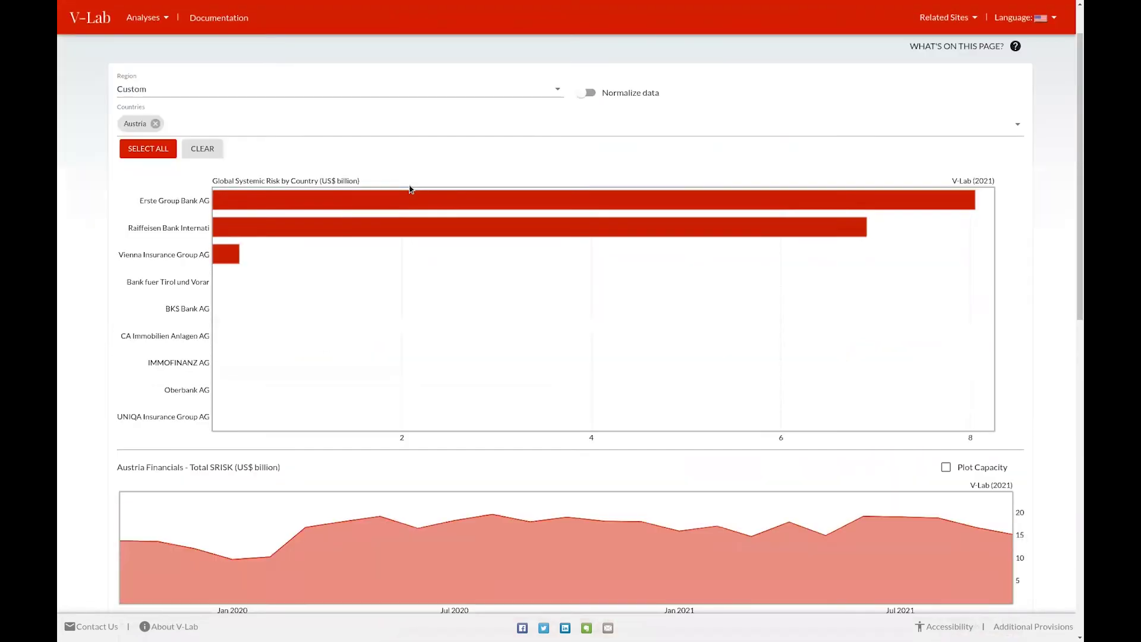
{"action": "left_click", "coordinate": [201, 142]}
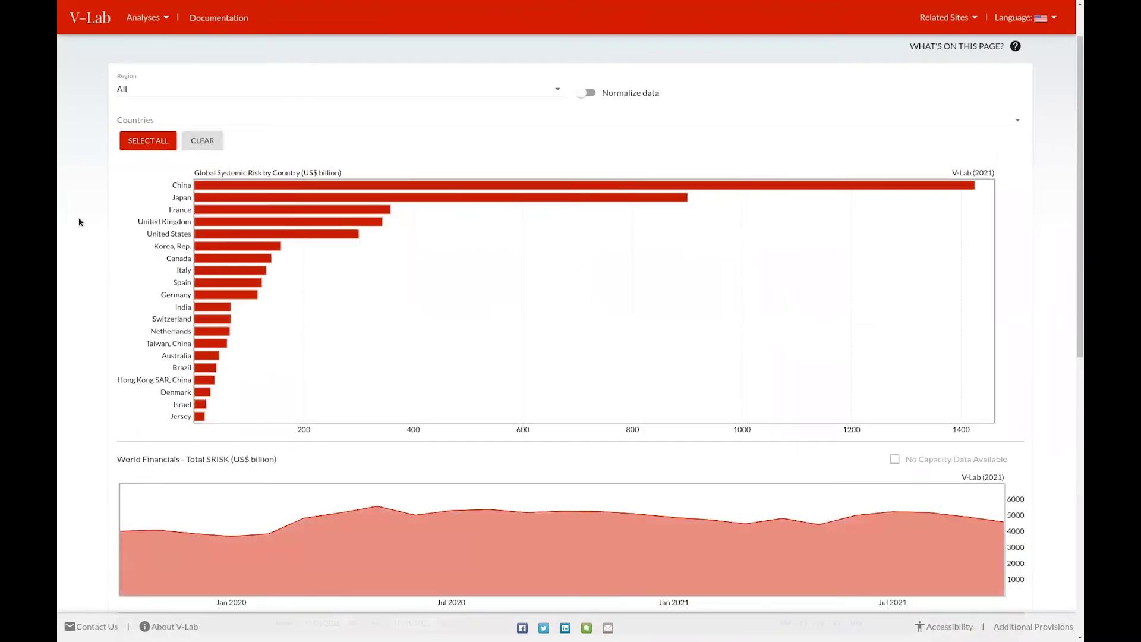
{"action": "scroll", "coordinate": [78, 214], "scroll_direction": "down", "scroll_amount": 3}
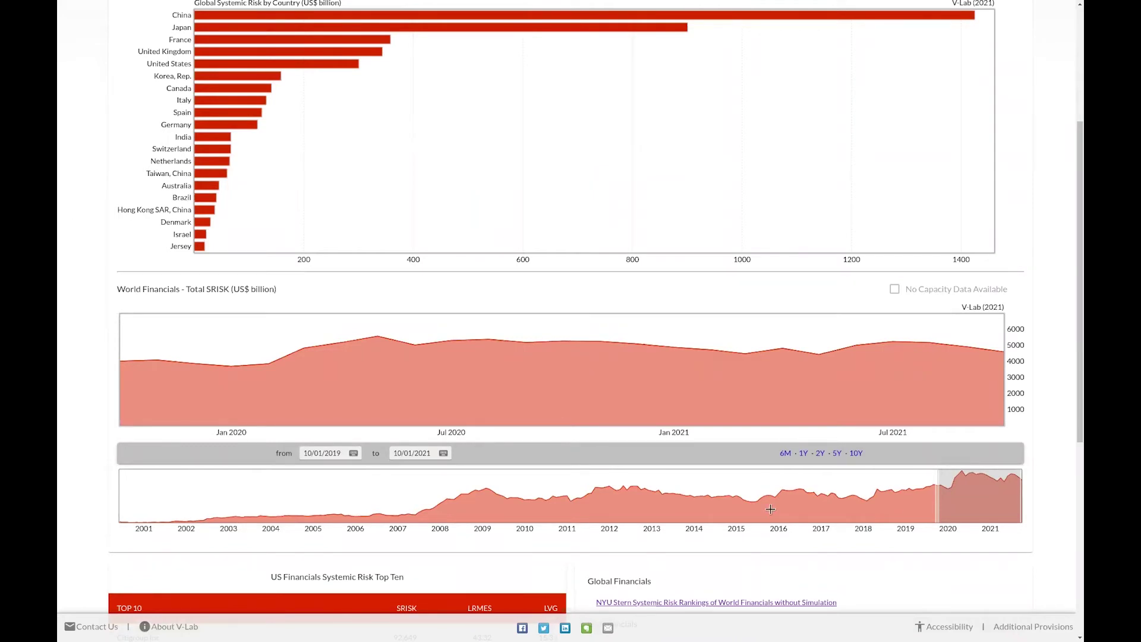
Set the World Financials SRISK chart's start date to 10/01/2017
{"action": "left_click", "coordinate": [353, 454]}
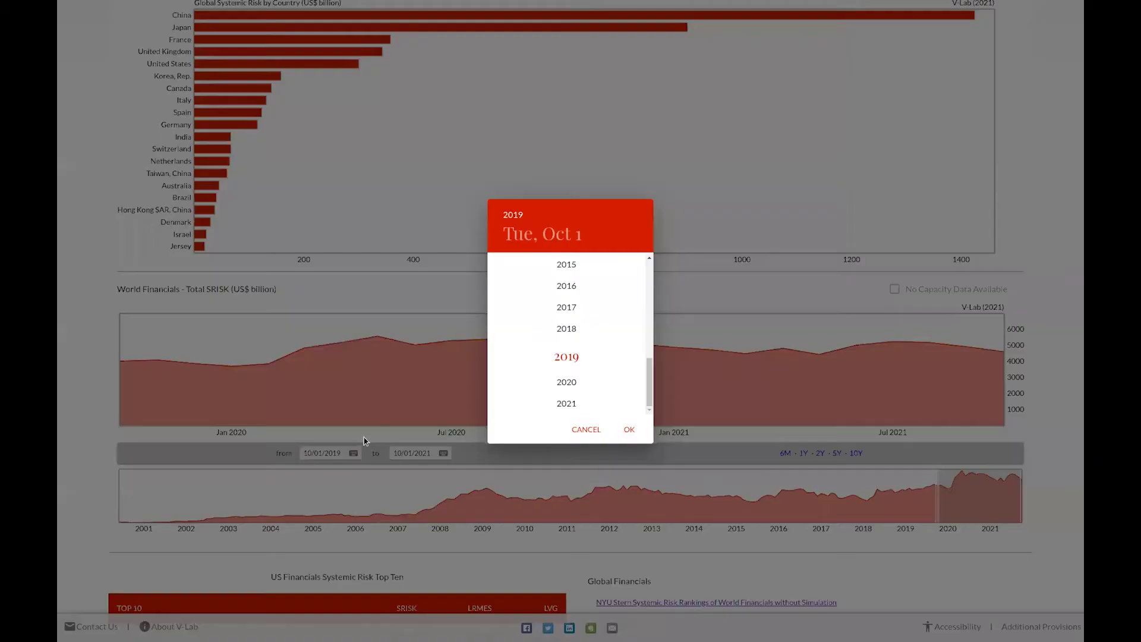
{"action": "left_click_drag", "start_coordinate": [555, 308], "coordinate": [558, 312]}
{"action": "left_click", "coordinate": [558, 308]}
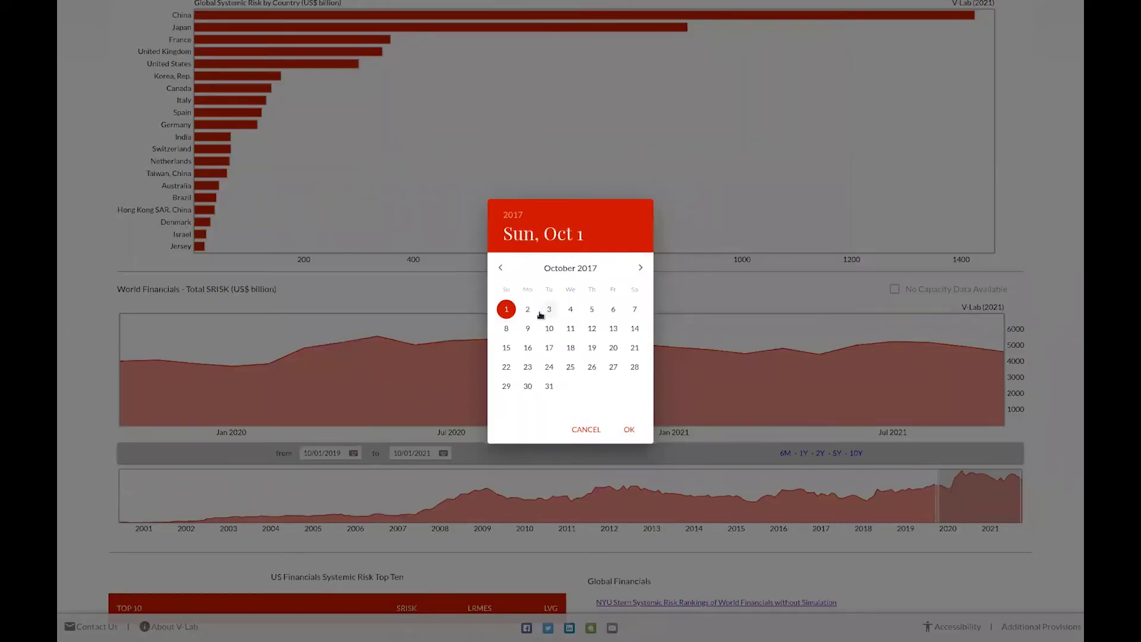
{"action": "key", "text": "Return"}
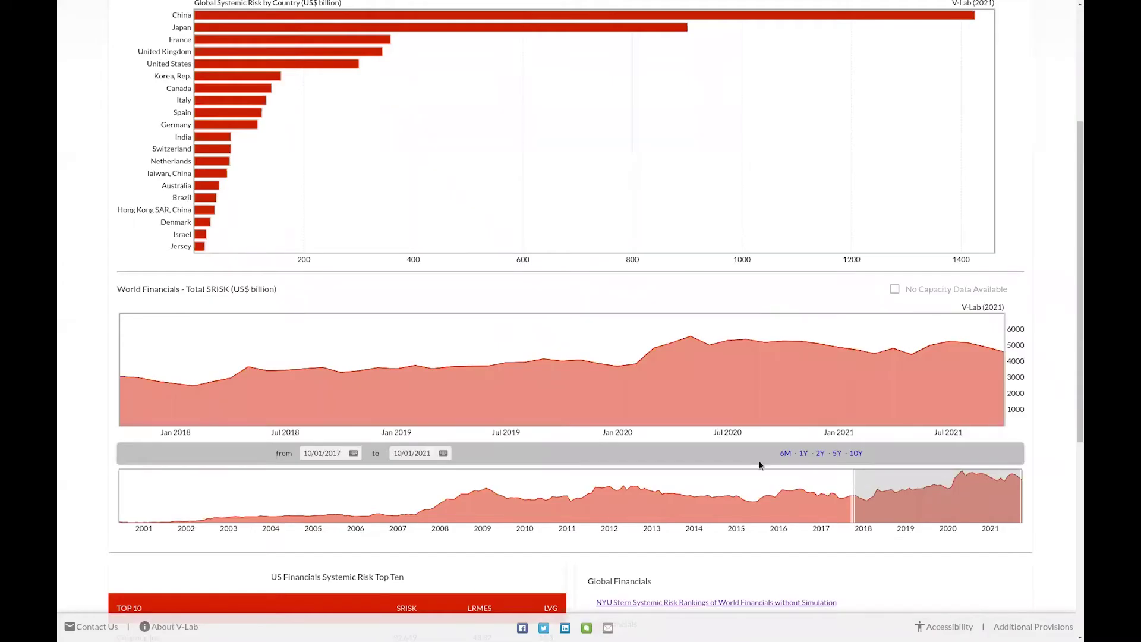
Try the 6M and 5Y ranges, then drag the navigator to span 08/01/2015 to 10/01/2021
{"action": "left_click", "coordinate": [786, 454]}
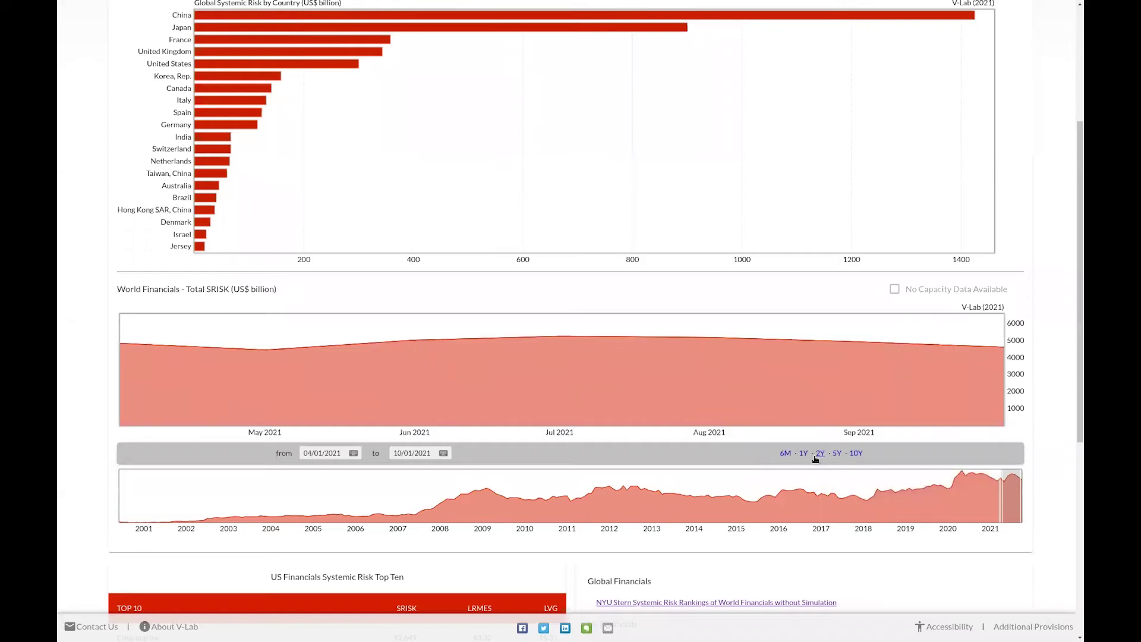
{"action": "left_click", "coordinate": [837, 454]}
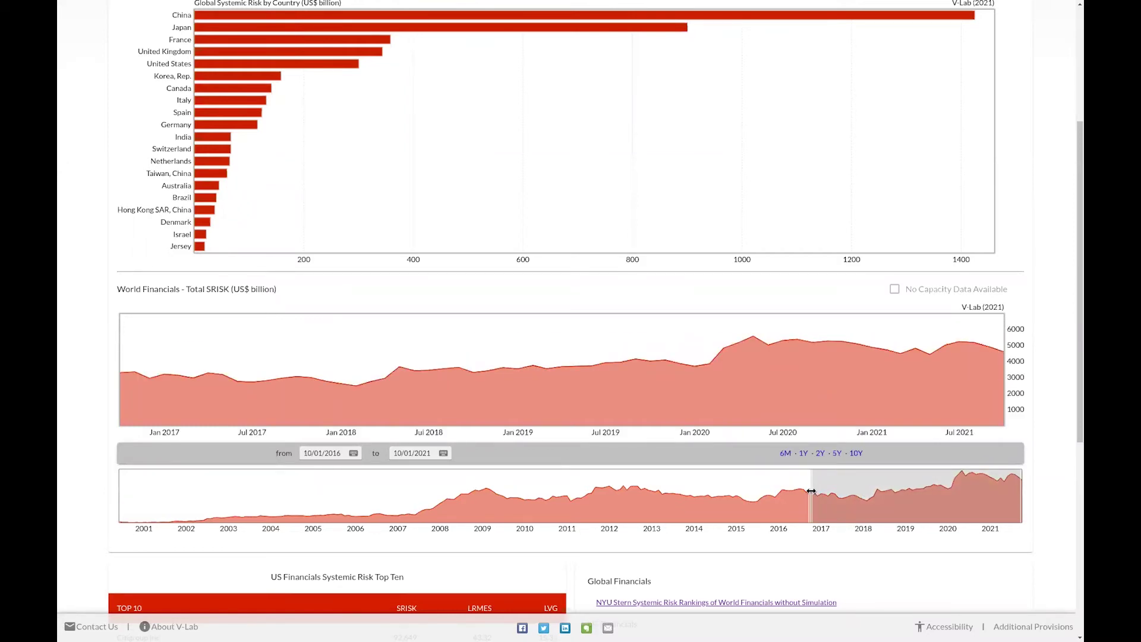
{"action": "left_click_drag", "start_coordinate": [811, 491], "coordinate": [761, 491]}
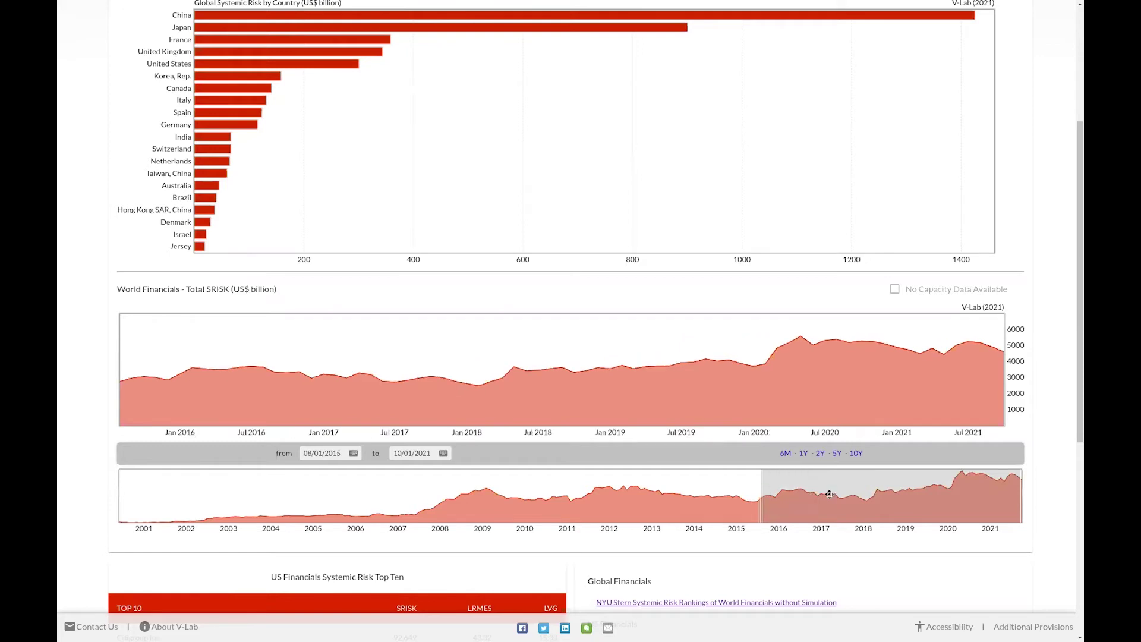
{"action": "left_click_drag", "start_coordinate": [829, 494], "coordinate": [756, 496]}
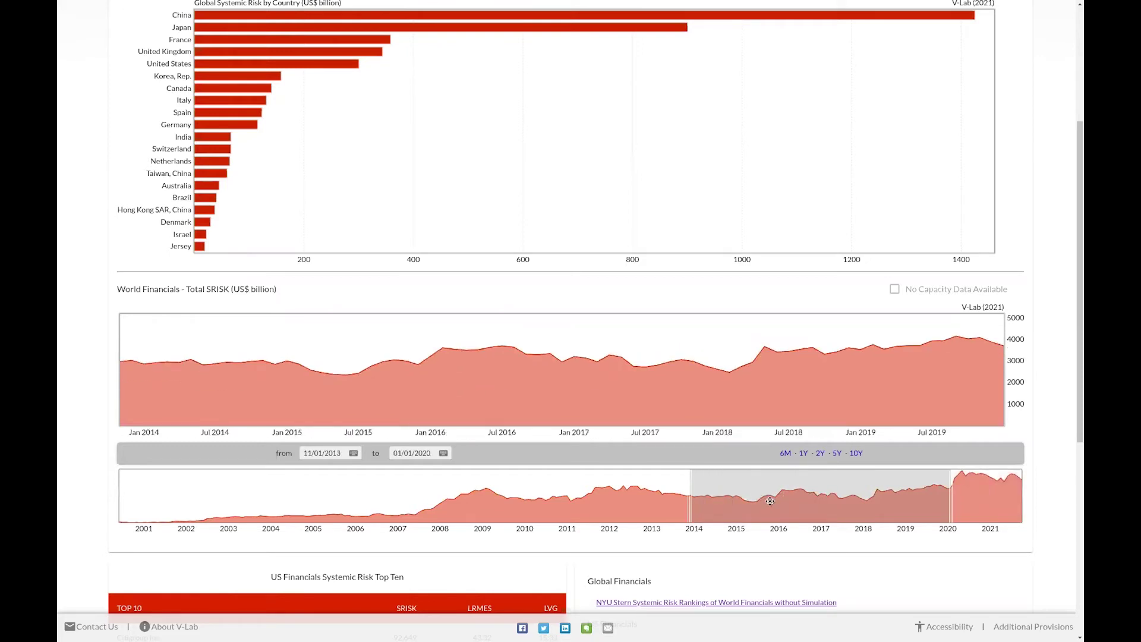
{"action": "left_click_drag", "start_coordinate": [769, 501], "coordinate": [841, 498]}
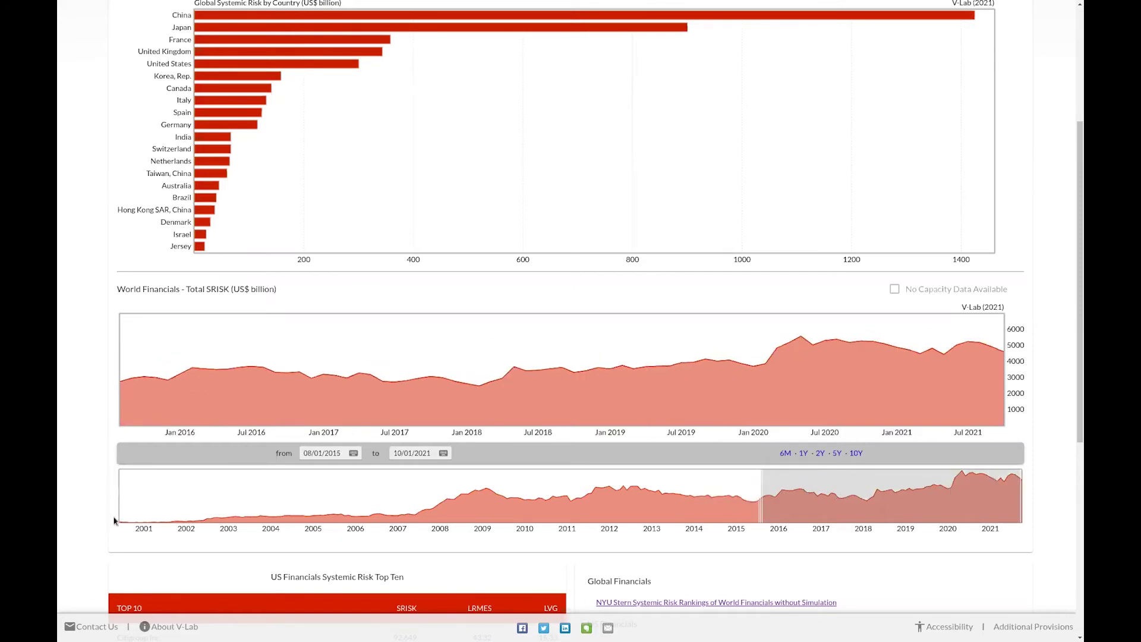
{"action": "scroll", "coordinate": [84, 504], "scroll_direction": "down", "scroll_amount": 1}
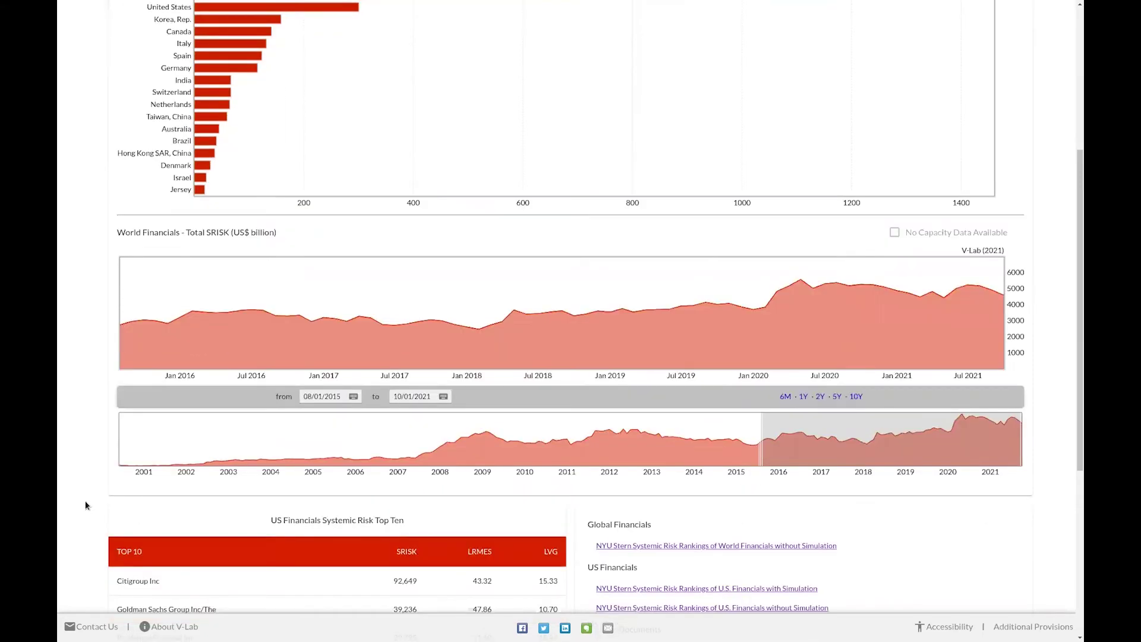
{"action": "scroll", "coordinate": [83, 508], "scroll_direction": "down", "scroll_amount": 1}
{"action": "scroll", "coordinate": [83, 500], "scroll_direction": "down", "scroll_amount": 4}
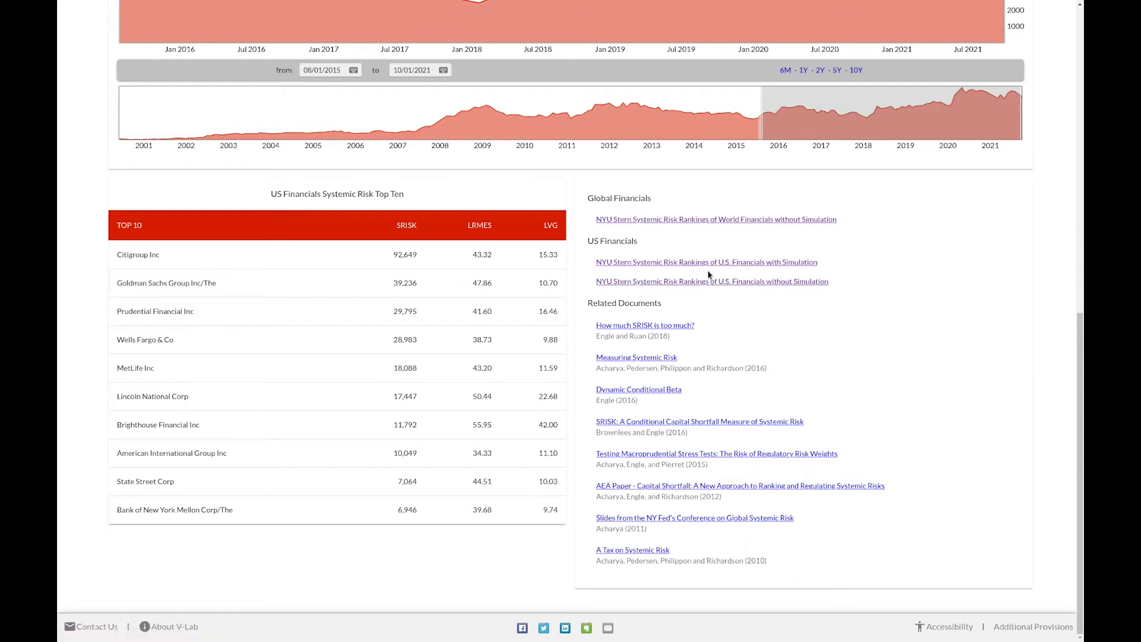
{"action": "scroll", "coordinate": [709, 277], "scroll_direction": "up", "scroll_amount": 1}
{"action": "scroll", "coordinate": [705, 252], "scroll_direction": "up", "scroll_amount": 5}
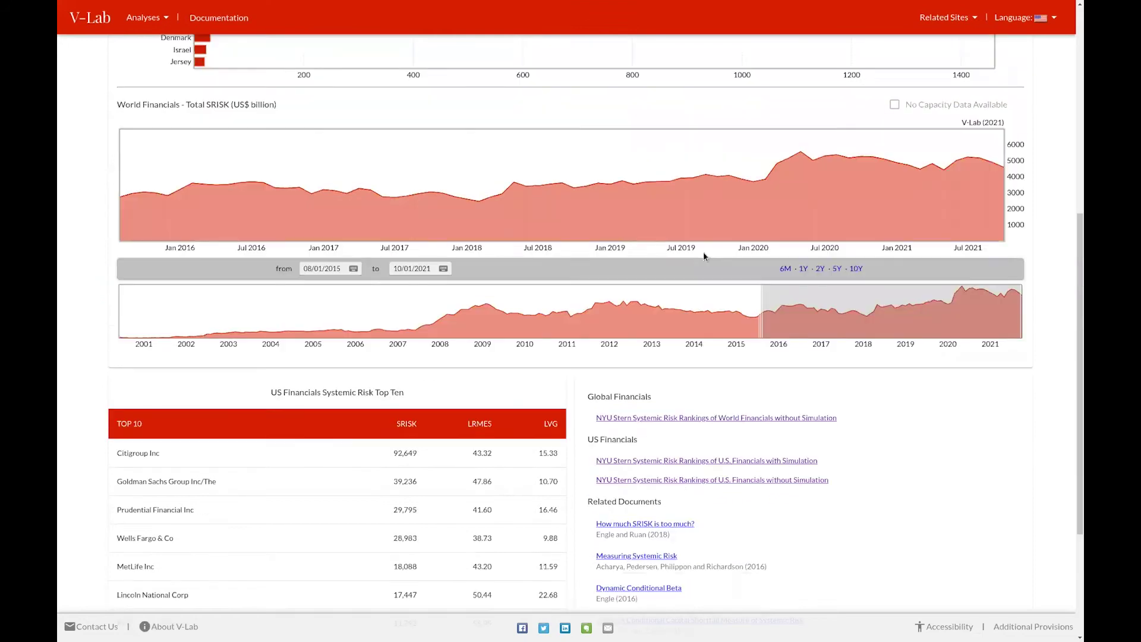
{"action": "scroll", "coordinate": [704, 257], "scroll_direction": "up", "scroll_amount": 4}
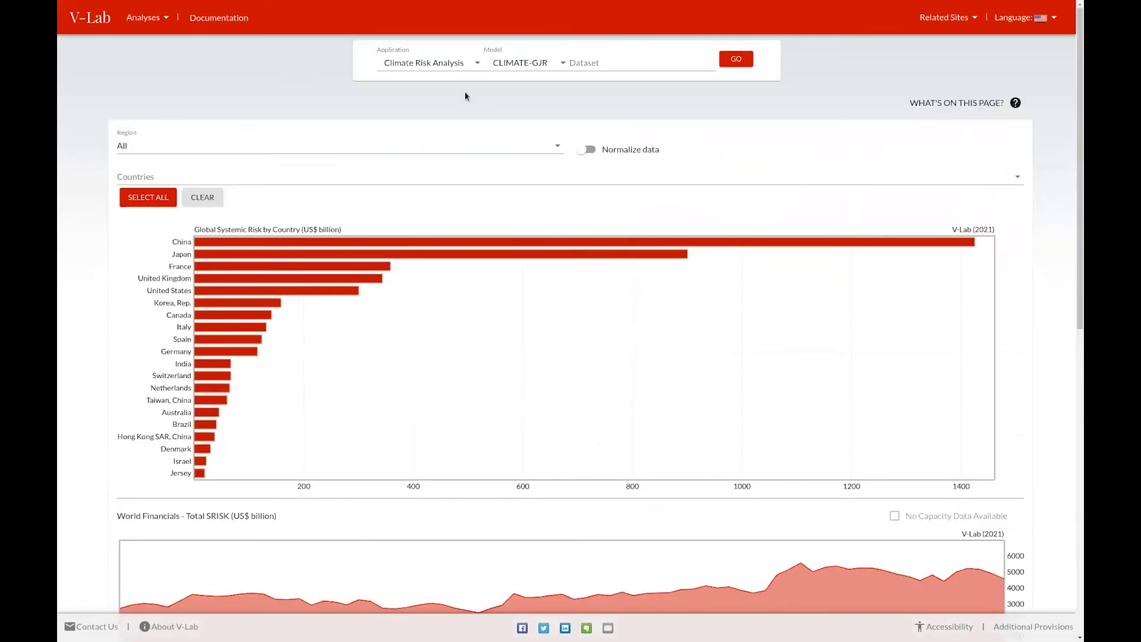
Set the application to Systemic Risk Analysis and try the MESSIM and DMES models
{"action": "left_click", "coordinate": [440, 64]}
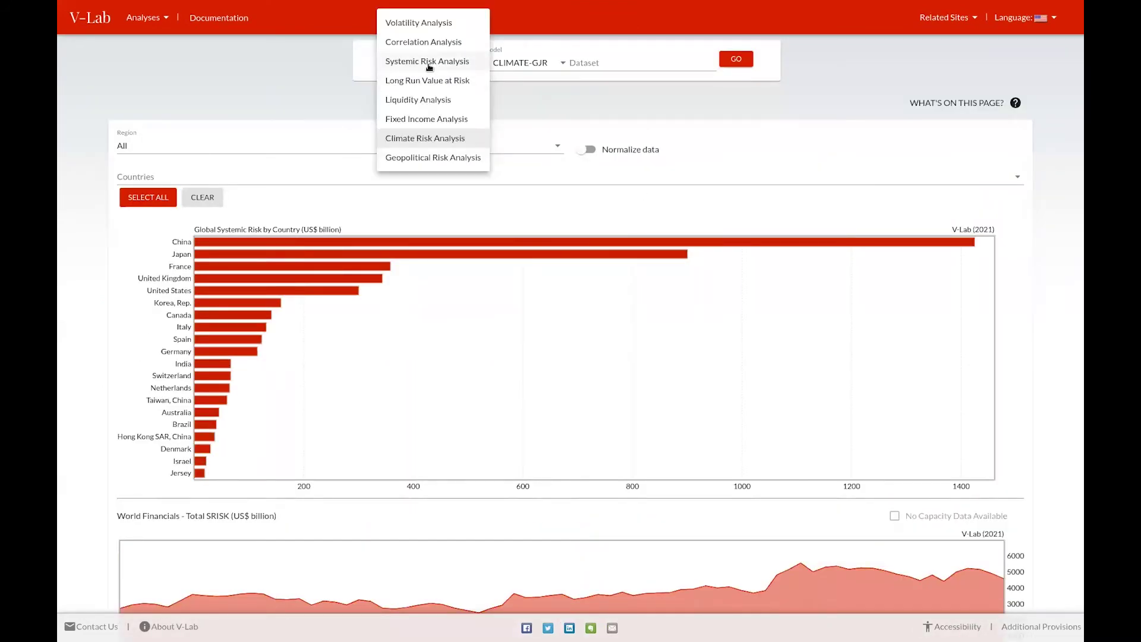
{"action": "left_click", "coordinate": [429, 63]}
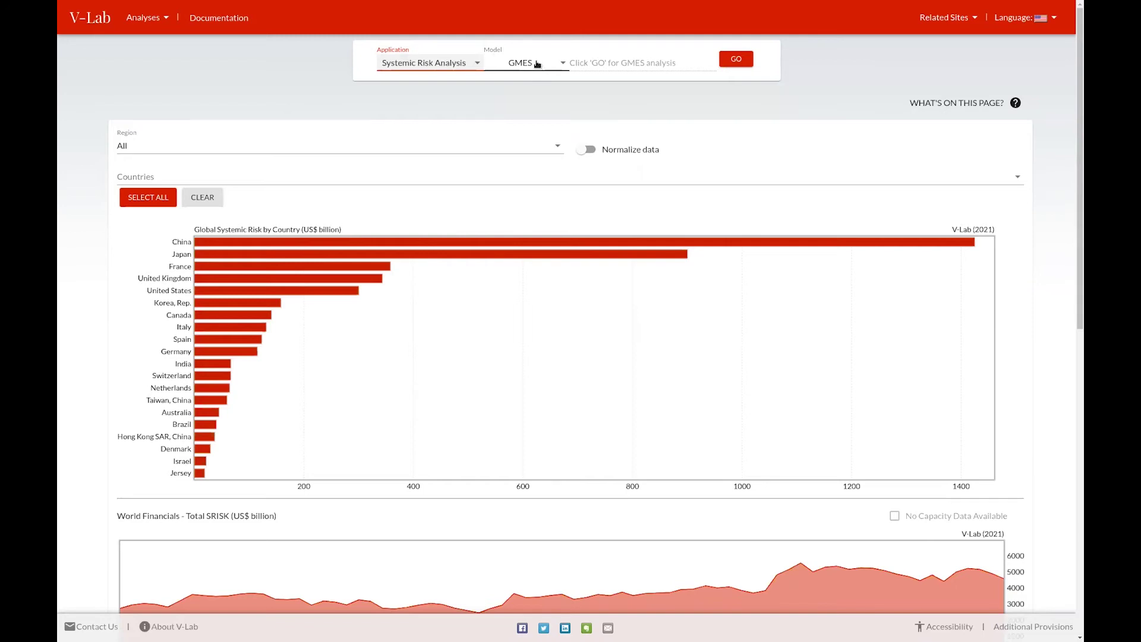
{"action": "left_click", "coordinate": [537, 64]}
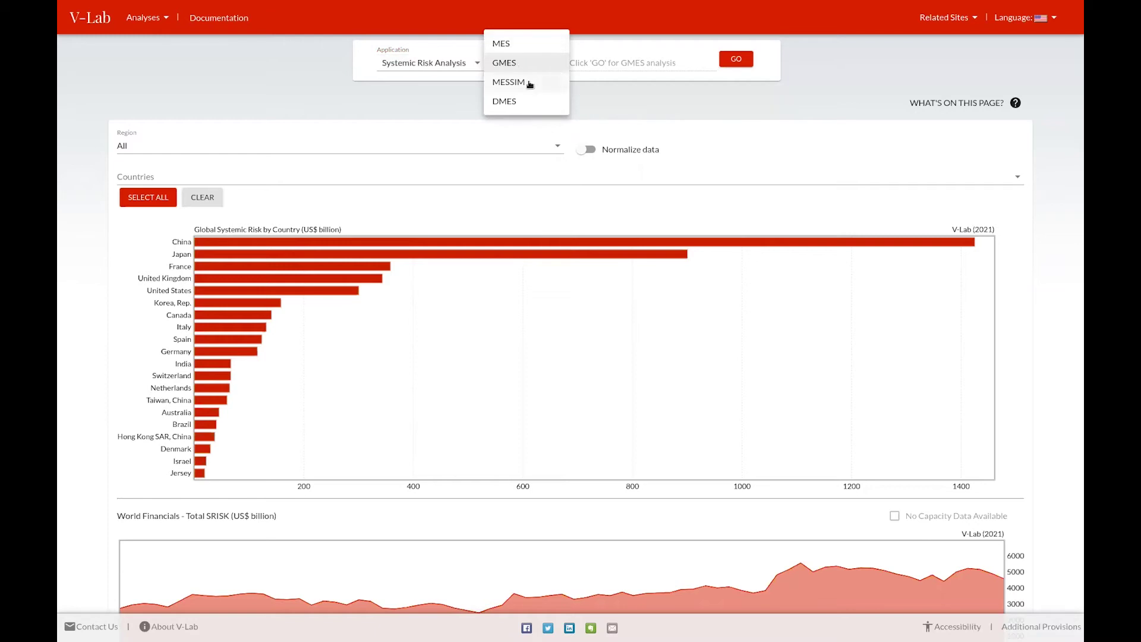
{"action": "left_click", "coordinate": [526, 80]}
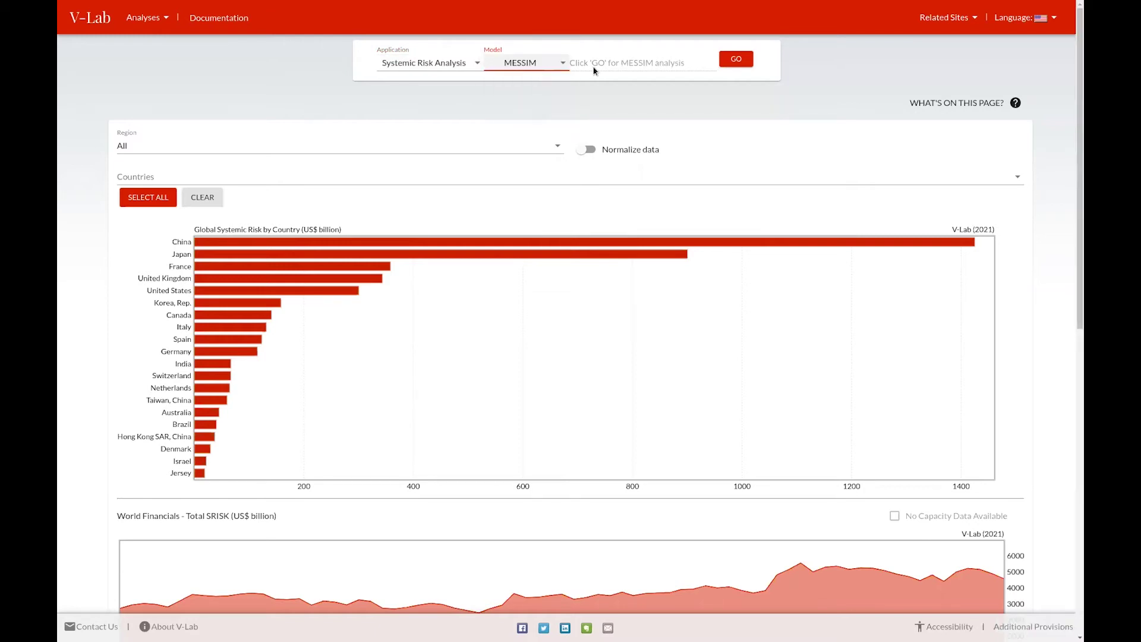
{"action": "left_click", "coordinate": [538, 69]}
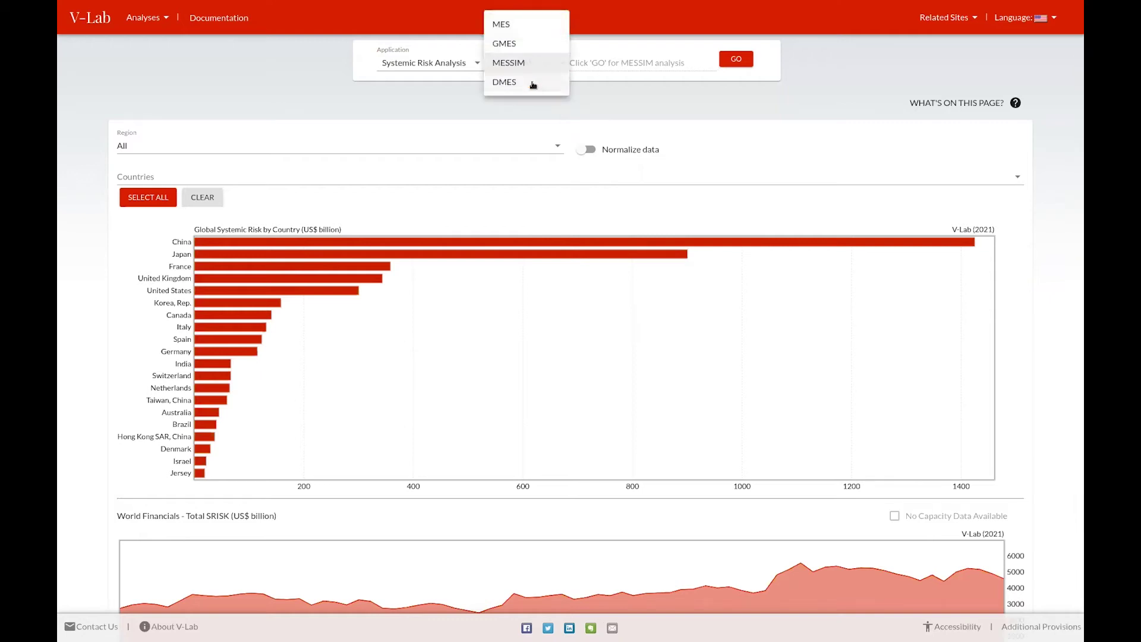
{"action": "left_click", "coordinate": [533, 83]}
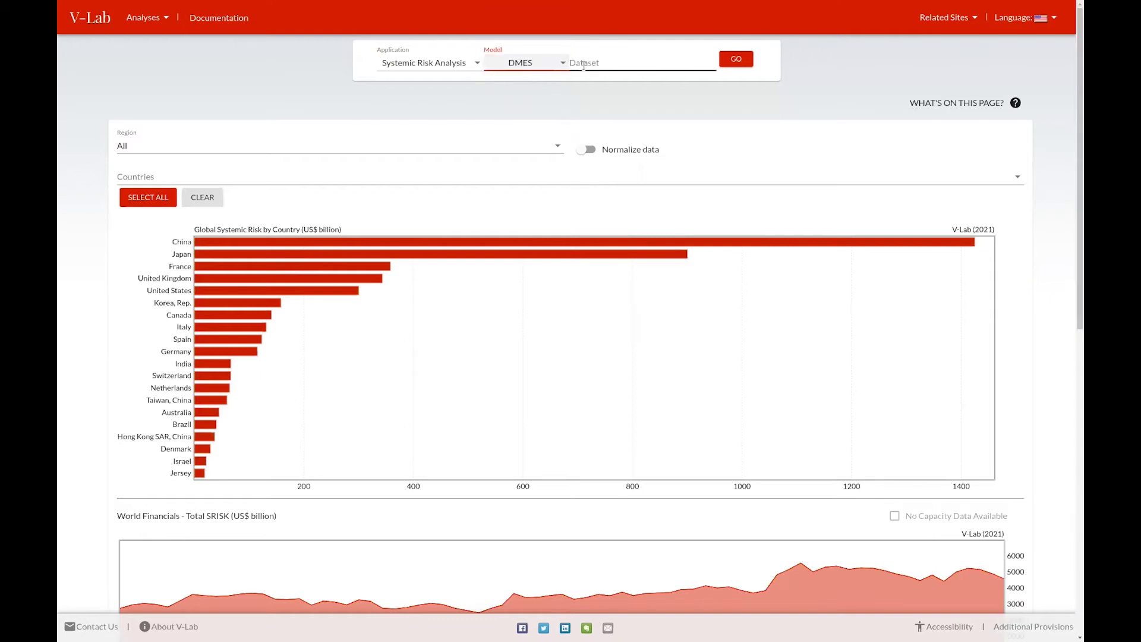
Search datasets for 'Ita', then switch the model back to GMES
{"action": "left_click", "coordinate": [582, 64]}
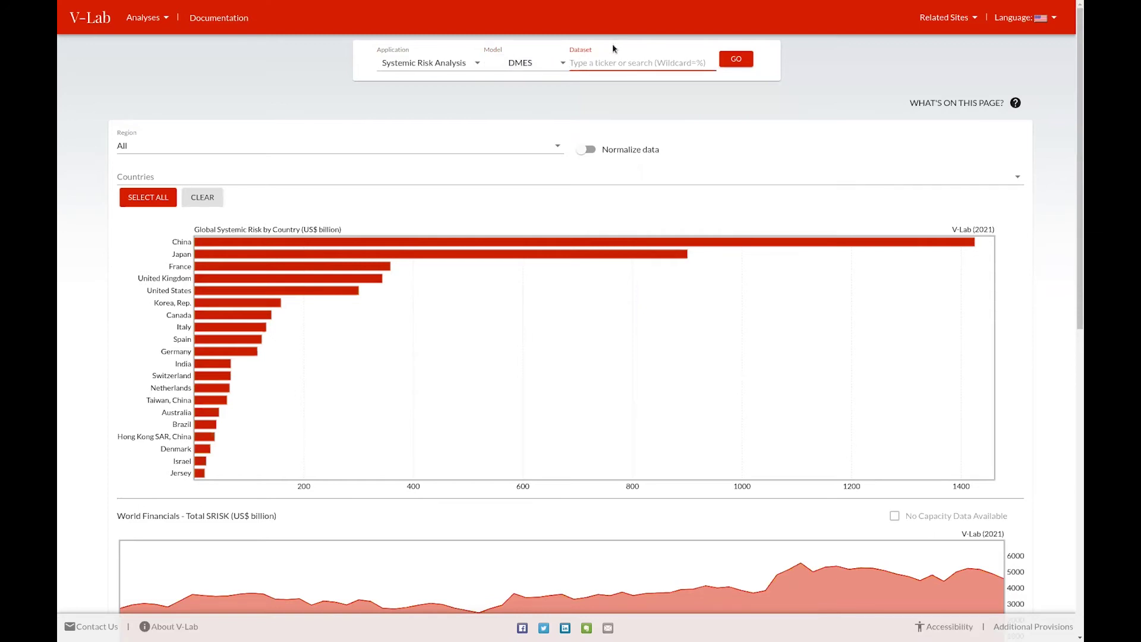
{"action": "type", "text": "Ital"}
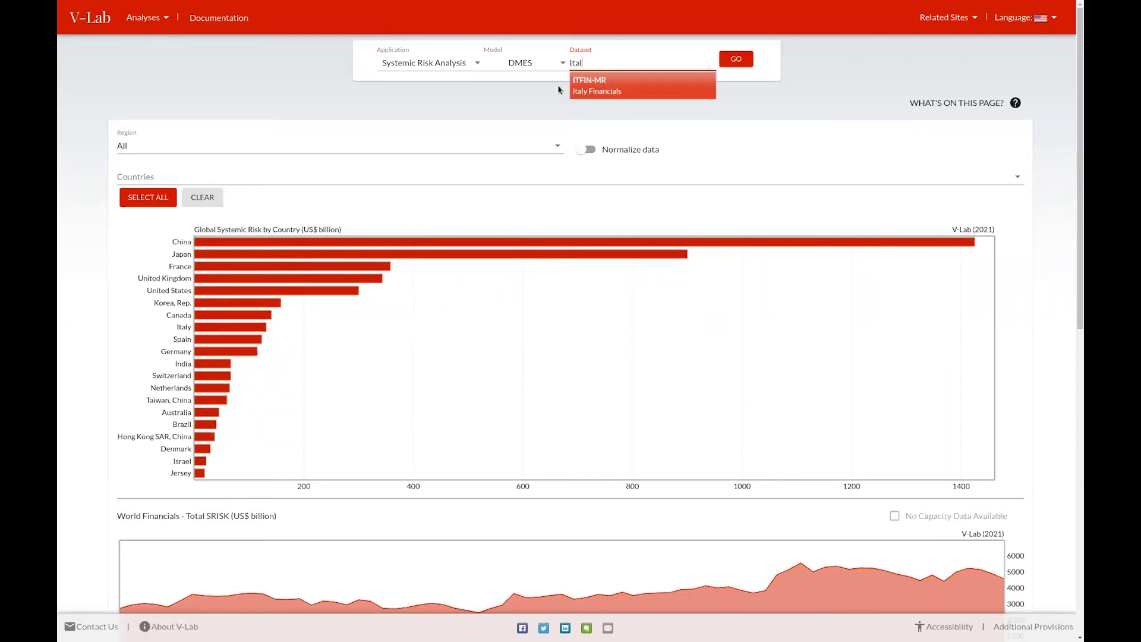
{"action": "left_click", "coordinate": [522, 64]}
{"action": "left_click", "coordinate": [516, 44]}
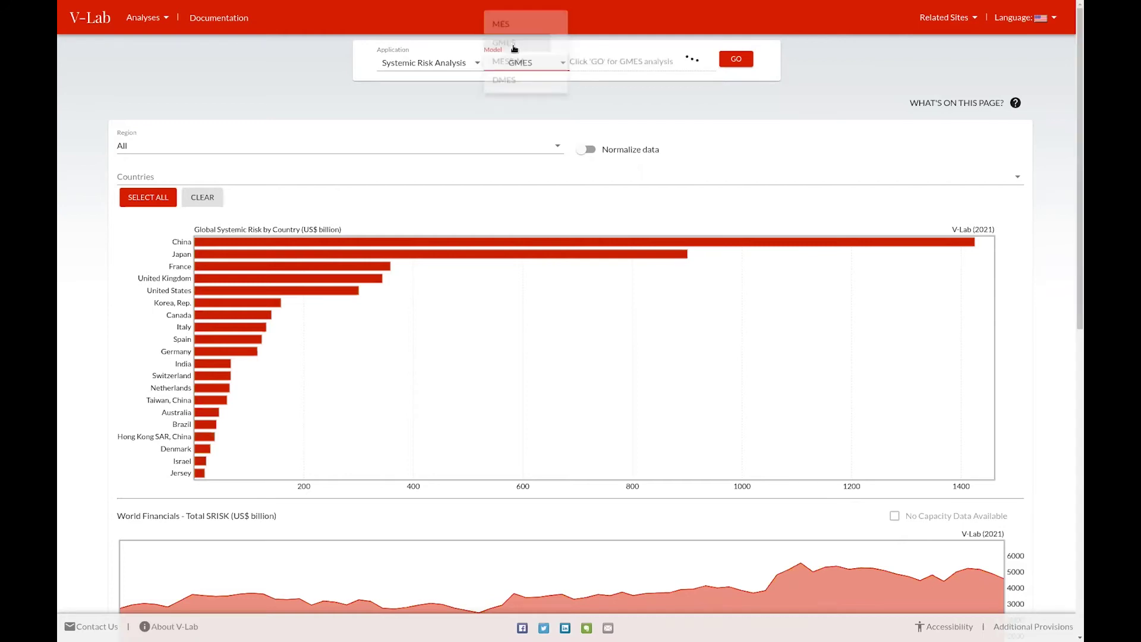
Load the GMES systemic risk results page for World Financials
{"action": "left_click", "coordinate": [731, 62]}
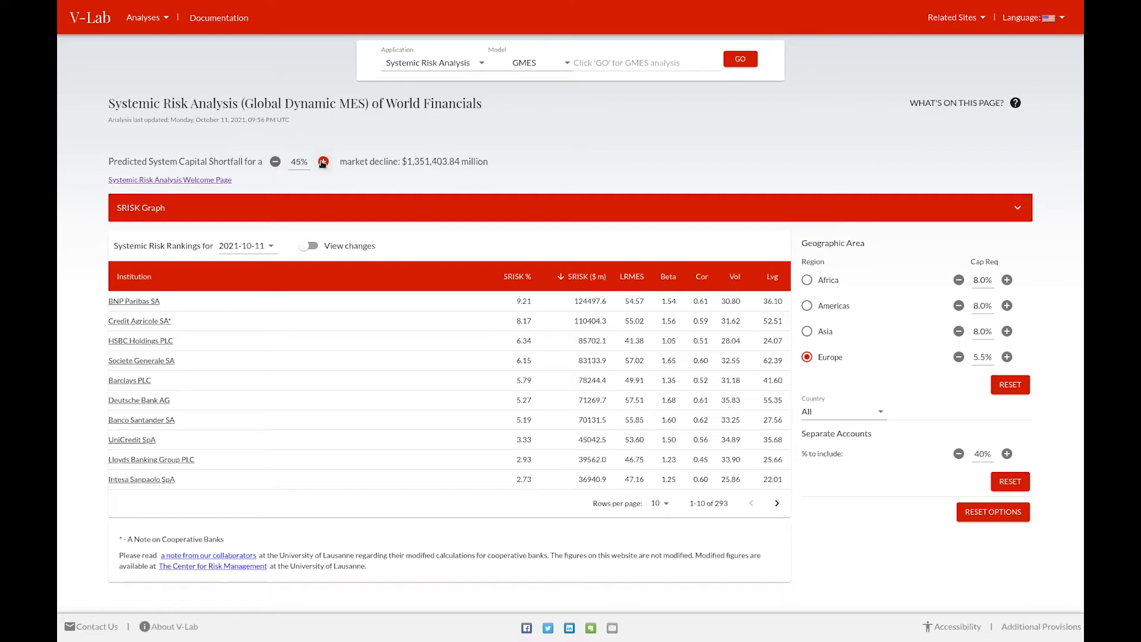
Step the market decline through 45–55% and back to 40%, giving a $1,351,403.84 million shortfall
{"action": "left_click", "coordinate": [274, 163]}
{"action": "left_click", "coordinate": [274, 163]}
{"action": "left_click", "coordinate": [324, 162]}
{"action": "left_click", "coordinate": [324, 162]}
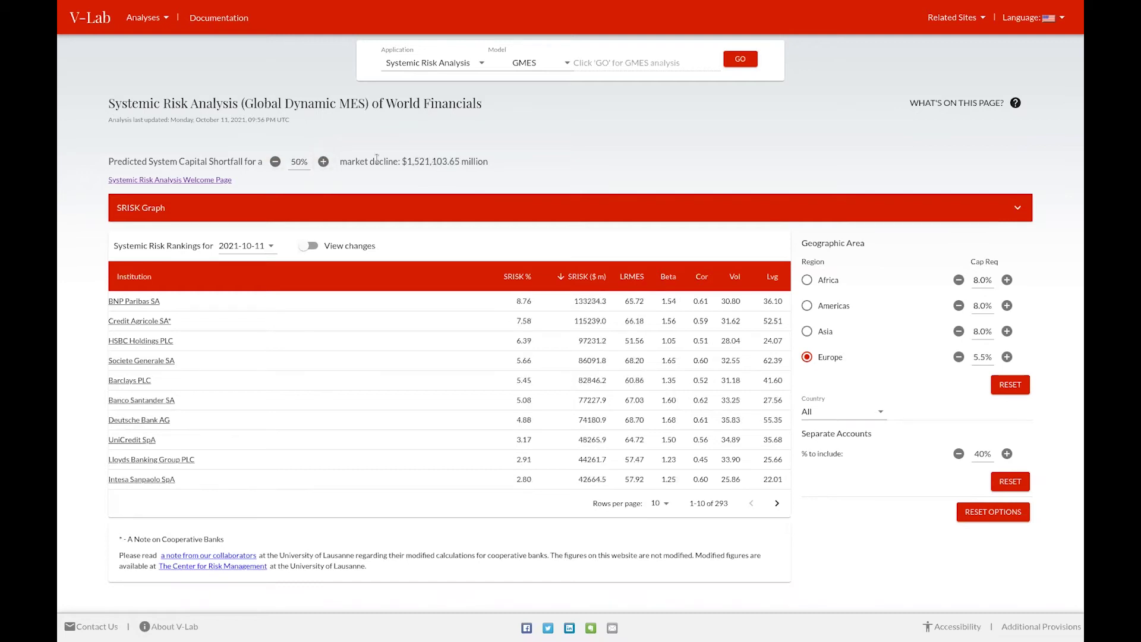
{"action": "double_click", "coordinate": [419, 161]}
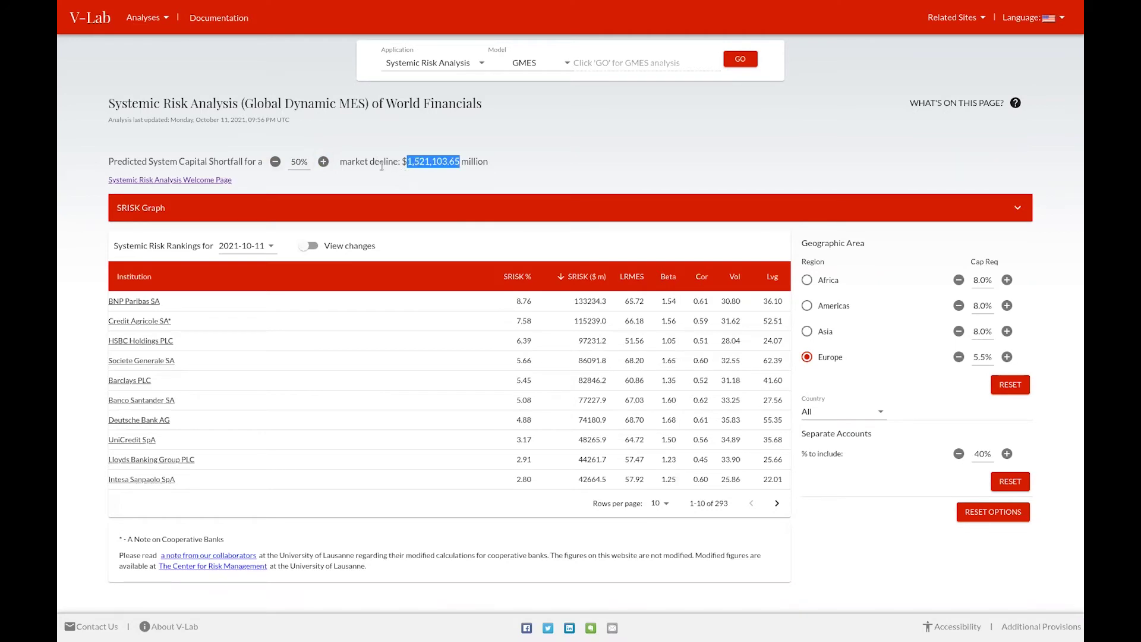
{"action": "left_click", "coordinate": [323, 162]}
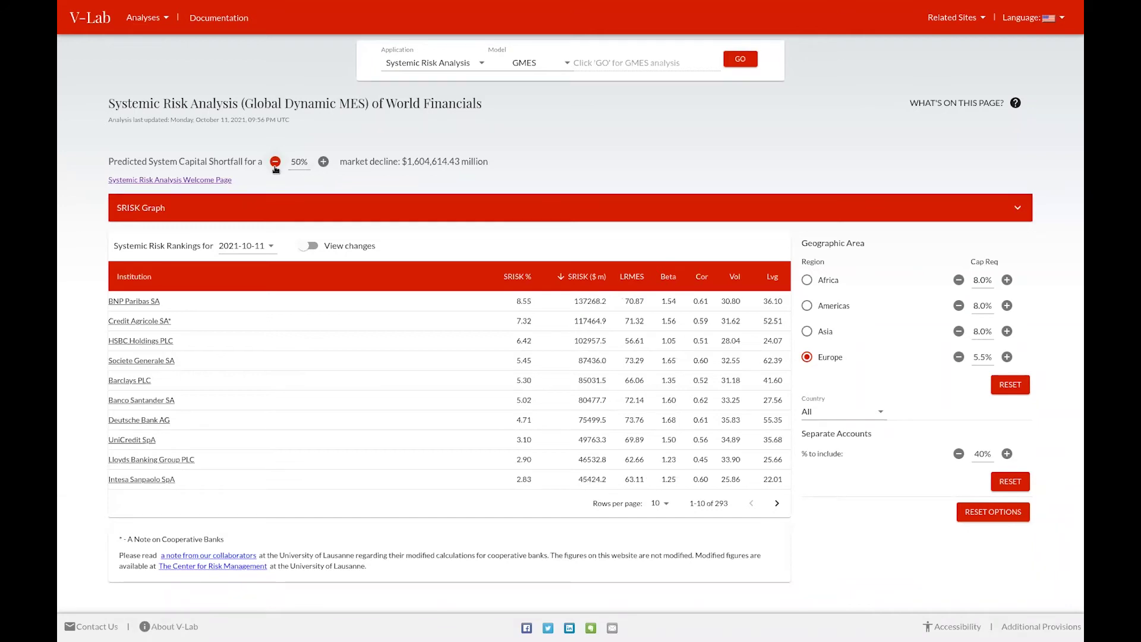
{"action": "left_click", "coordinate": [275, 162]}
{"action": "left_click", "coordinate": [275, 161]}
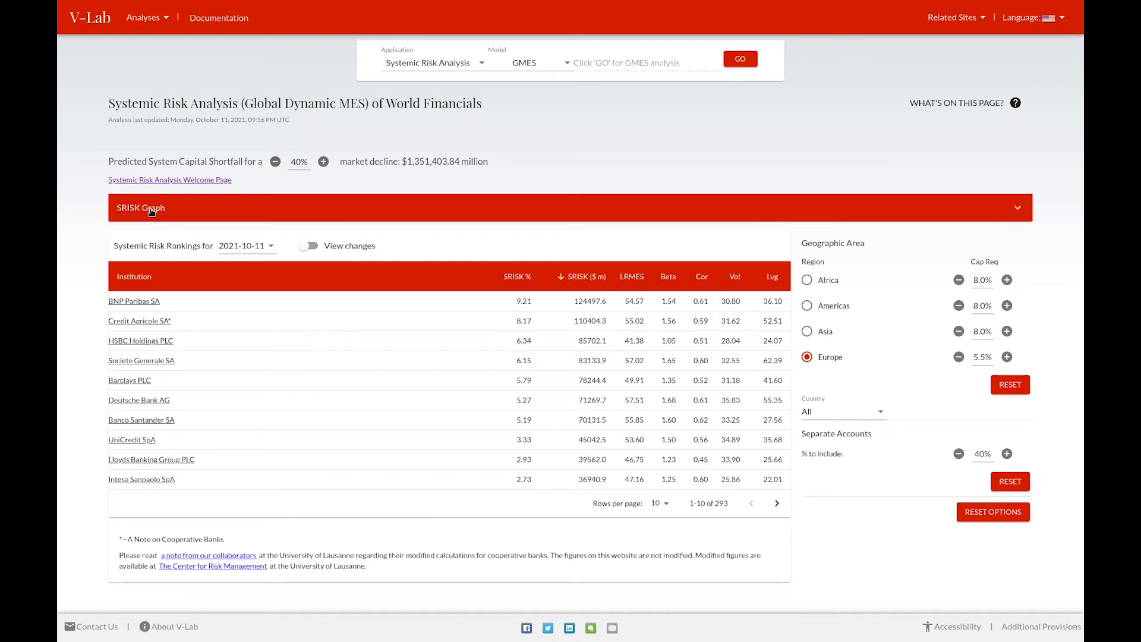
Expand BNP Paribas SA's SRISK graph and set its start date to 10/11/2016
{"action": "left_click", "coordinate": [152, 211]}
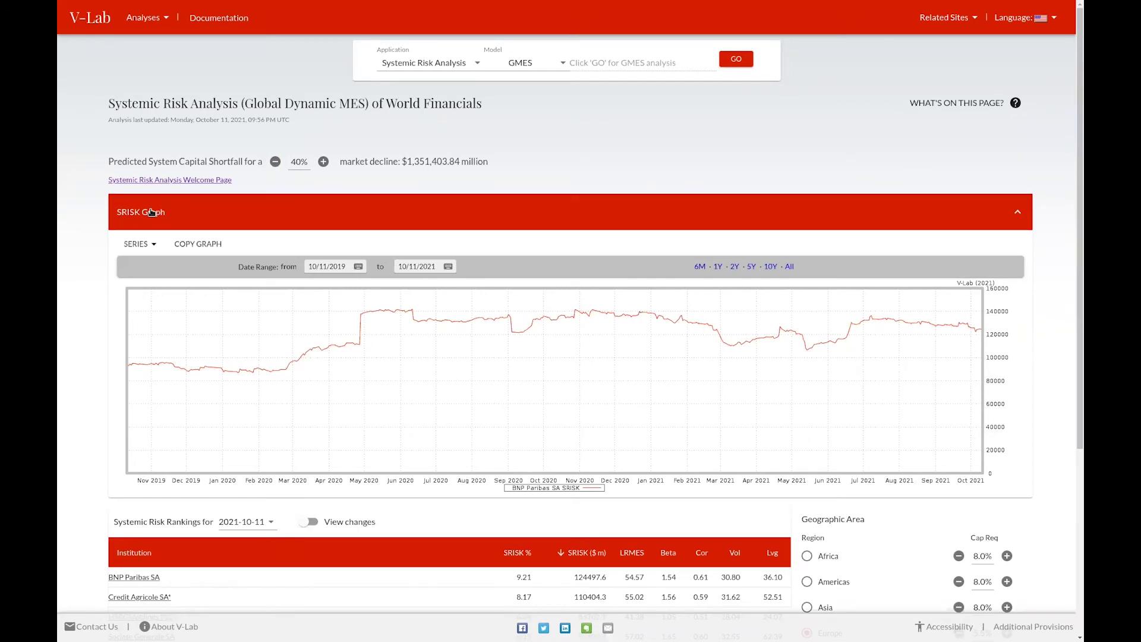
{"action": "left_click", "coordinate": [140, 244]}
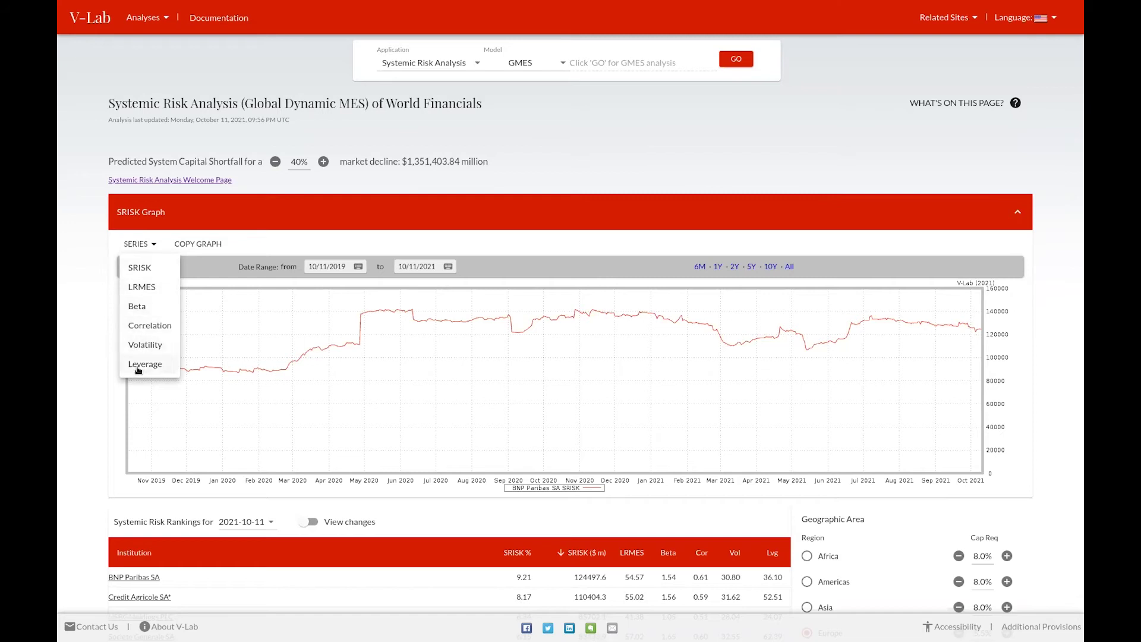
{"action": "left_click", "coordinate": [101, 308]}
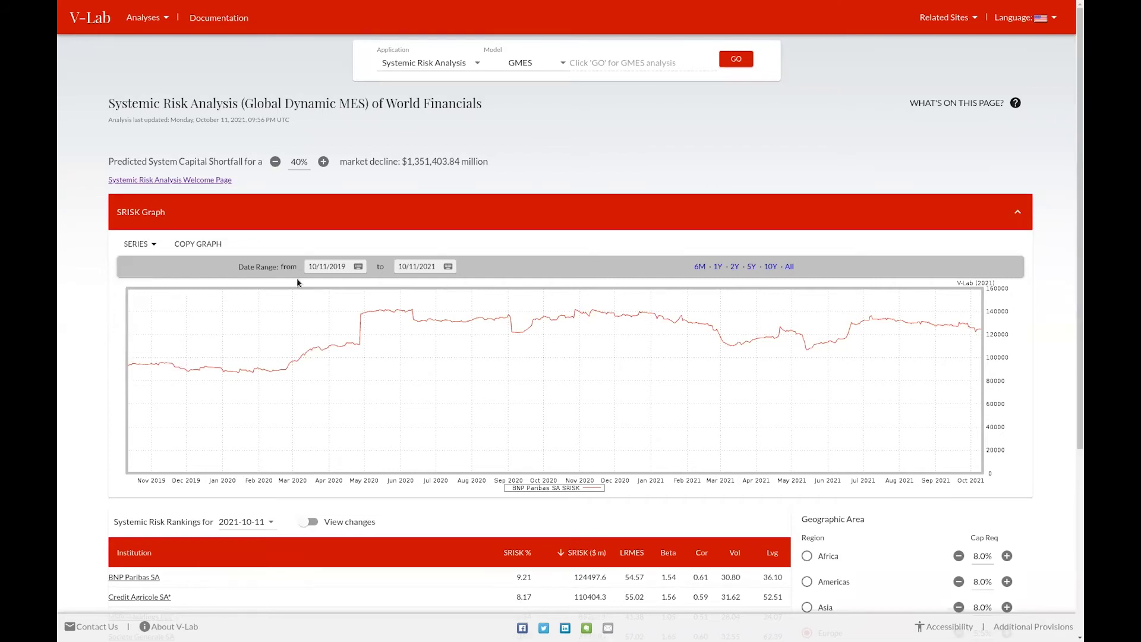
{"action": "left_click", "coordinate": [359, 266]}
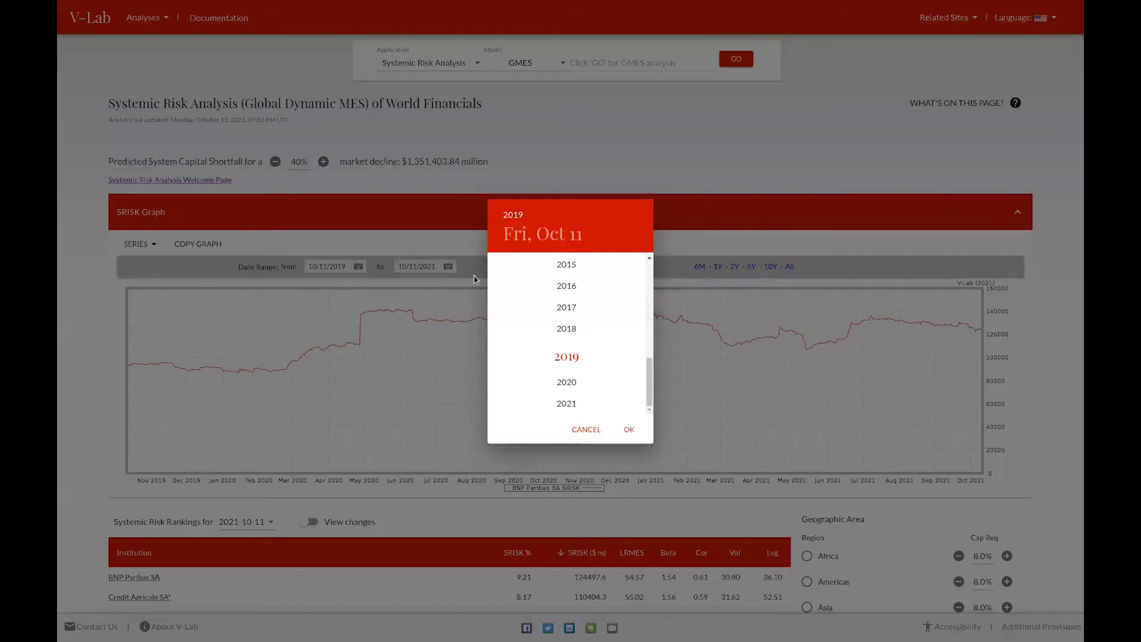
{"action": "left_click", "coordinate": [567, 286]}
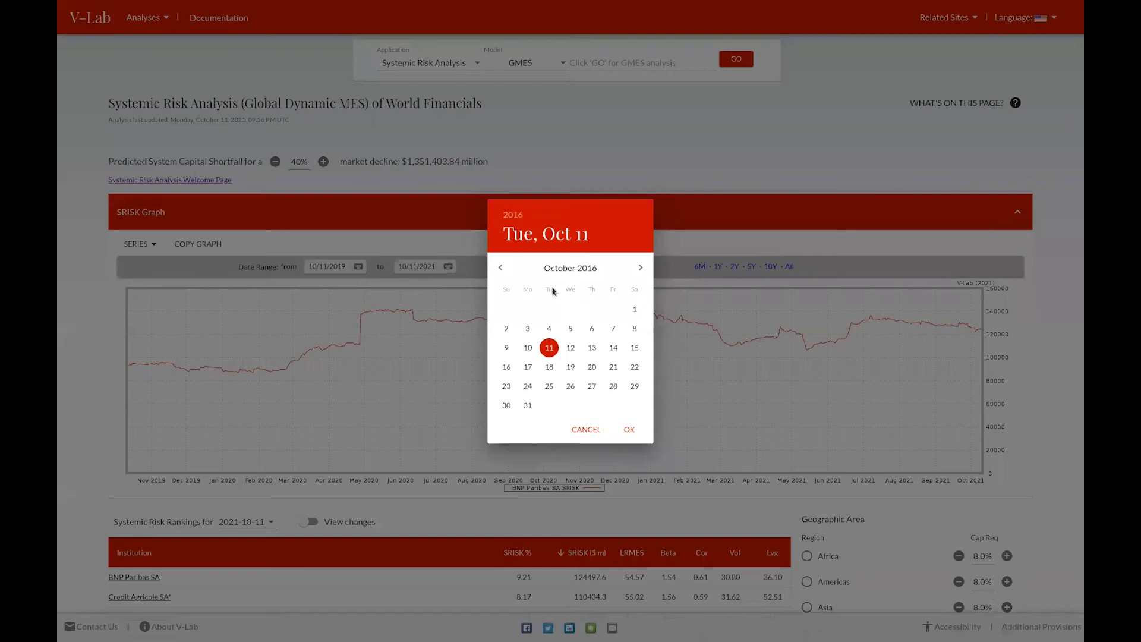
{"action": "left_click", "coordinate": [548, 349]}
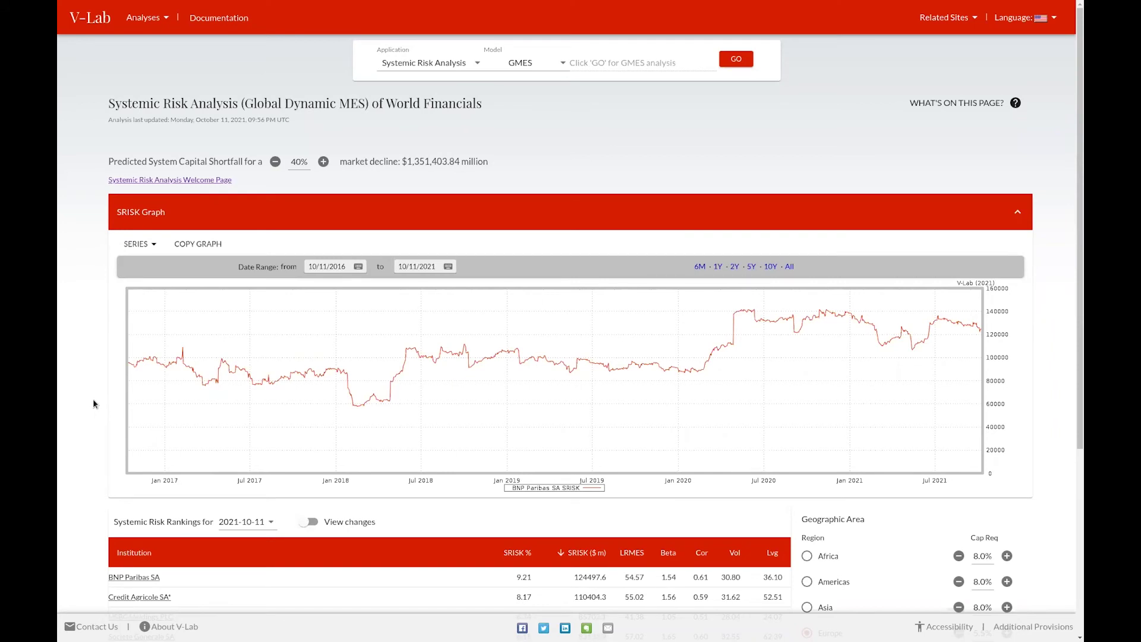
Highlight BNP Paribas SA's SRISK %, SRISK ($ m), LRMES and Beta values in the rankings
{"action": "scroll", "coordinate": [93, 404], "scroll_direction": "down", "scroll_amount": 4}
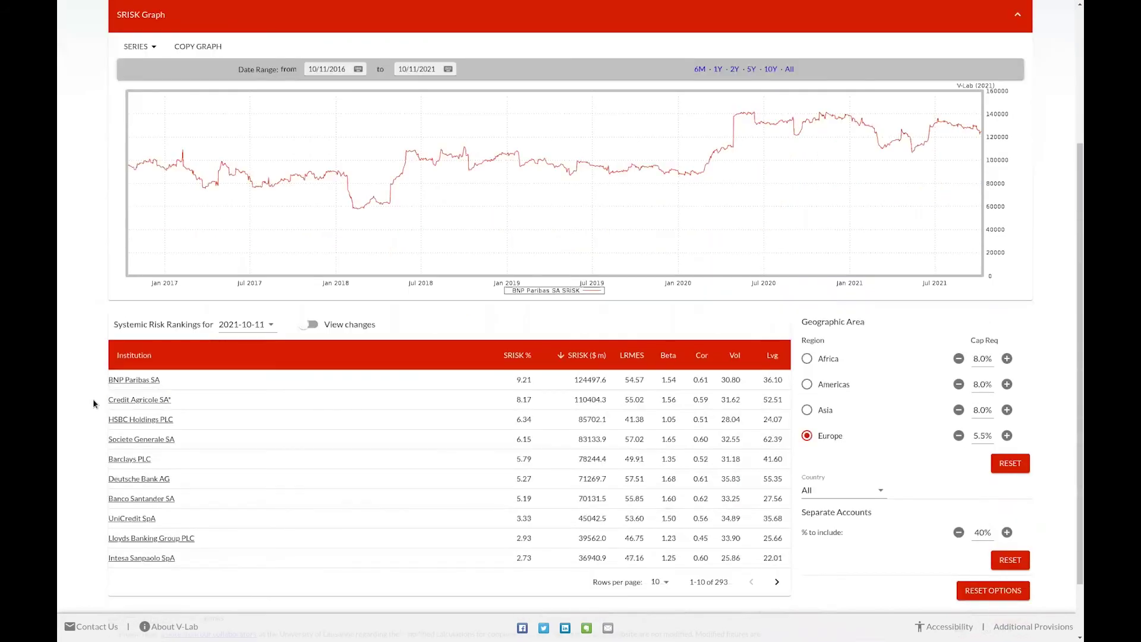
{"action": "scroll", "coordinate": [94, 404], "scroll_direction": "down", "scroll_amount": 1}
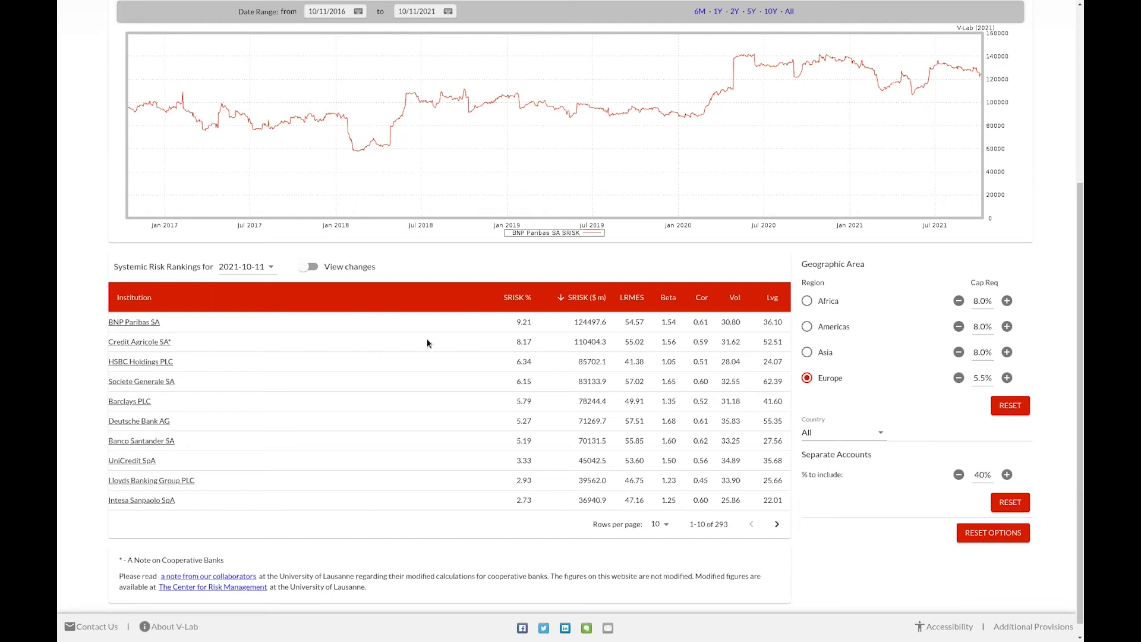
{"action": "double_click", "coordinate": [520, 325]}
{"action": "double_click", "coordinate": [585, 322]}
{"action": "double_click", "coordinate": [634, 322]}
{"action": "left_click_drag", "start_coordinate": [661, 322], "coordinate": [681, 324]}
Chart Credit Agricole SA's SRISK, sort by LRMES, then re-sort by SRISK ($ m)
{"action": "left_click", "coordinate": [134, 345]}
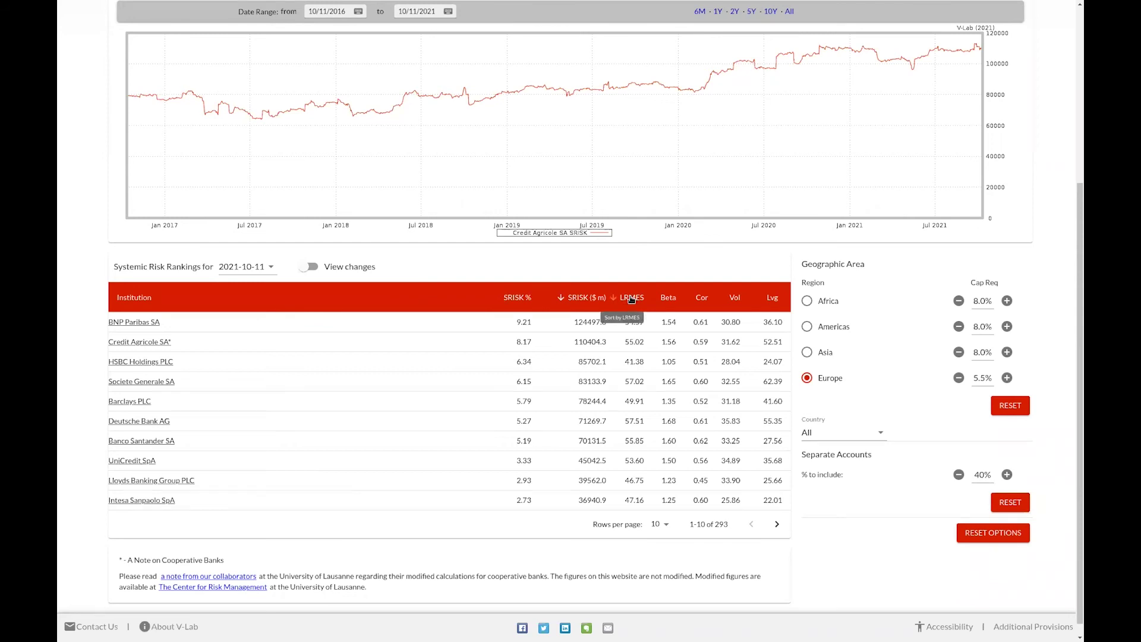
{"action": "left_click", "coordinate": [631, 299]}
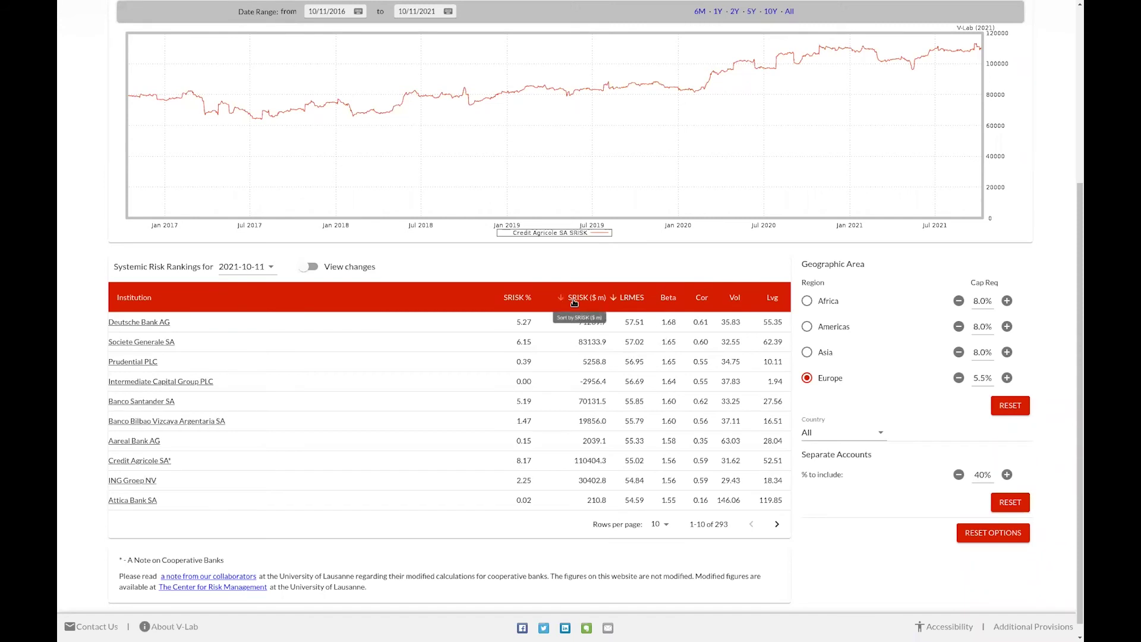
{"action": "left_click", "coordinate": [578, 301]}
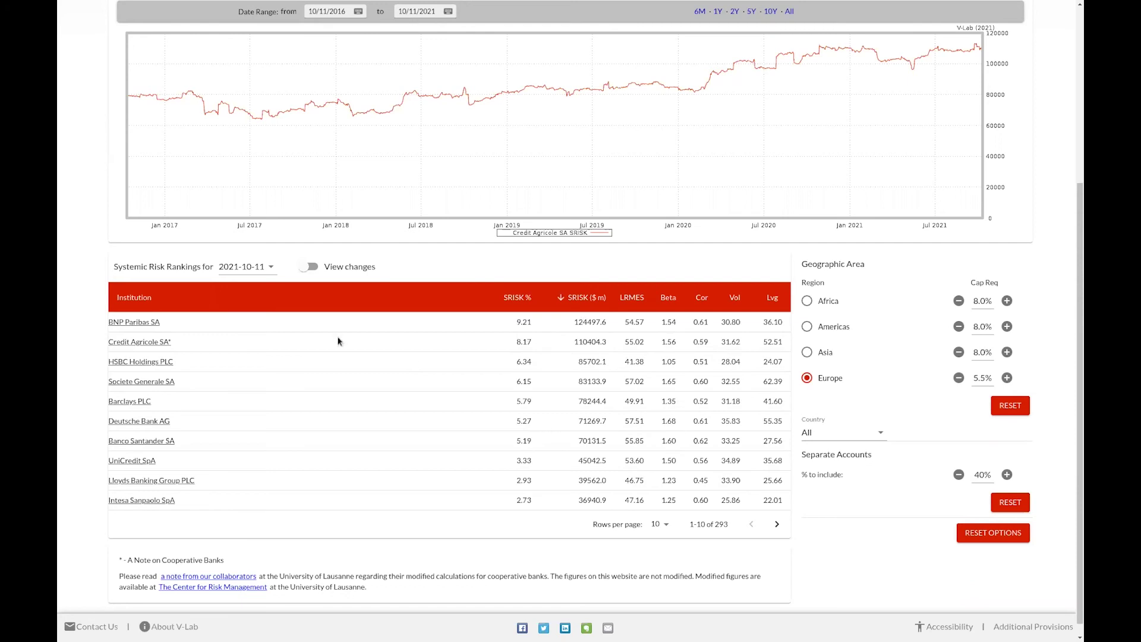
Show the 2020-08-31 rankings with SRISK changes since 2020-07-31
{"action": "left_click", "coordinate": [244, 266]}
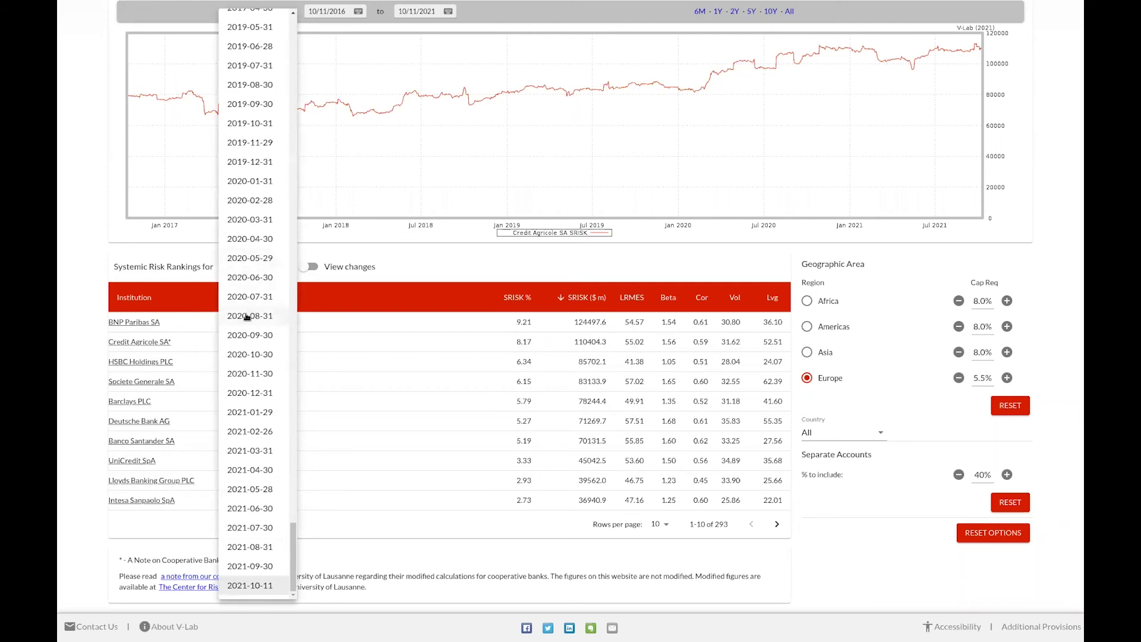
{"action": "left_click", "coordinate": [246, 316]}
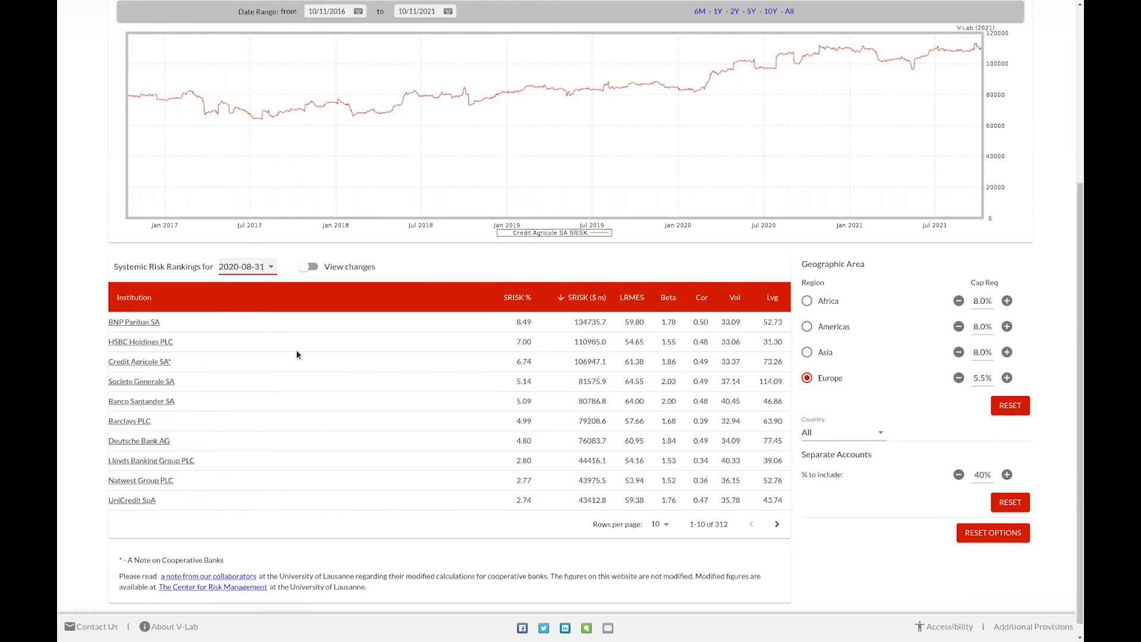
{"action": "left_click", "coordinate": [310, 267]}
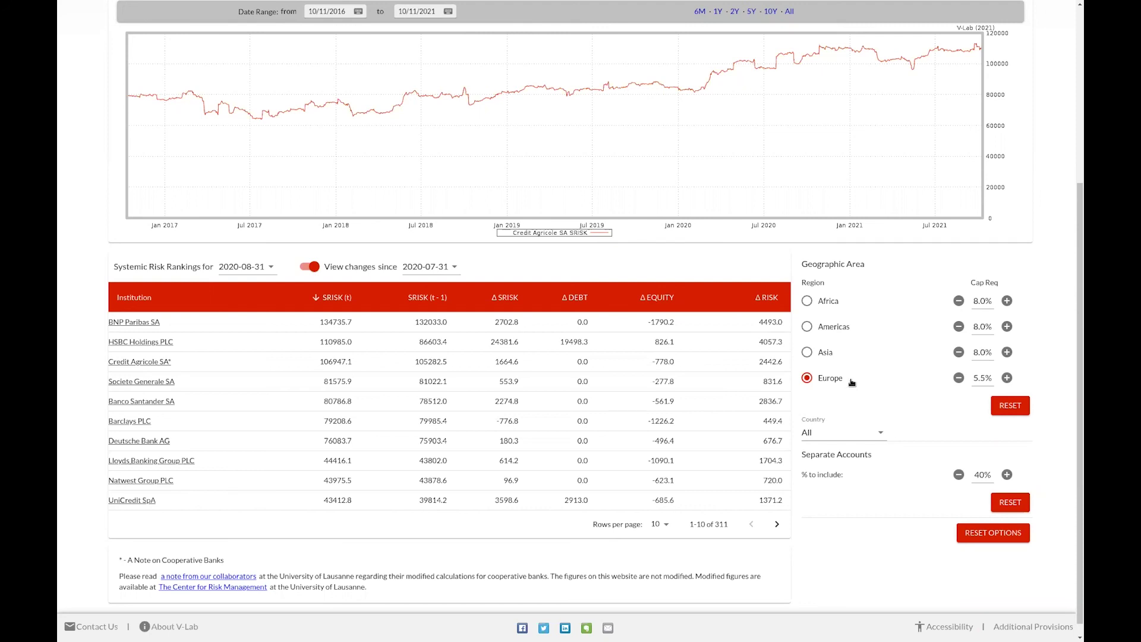
Filter the rankings to the Americas region and United States institutions
{"action": "left_click", "coordinate": [806, 327]}
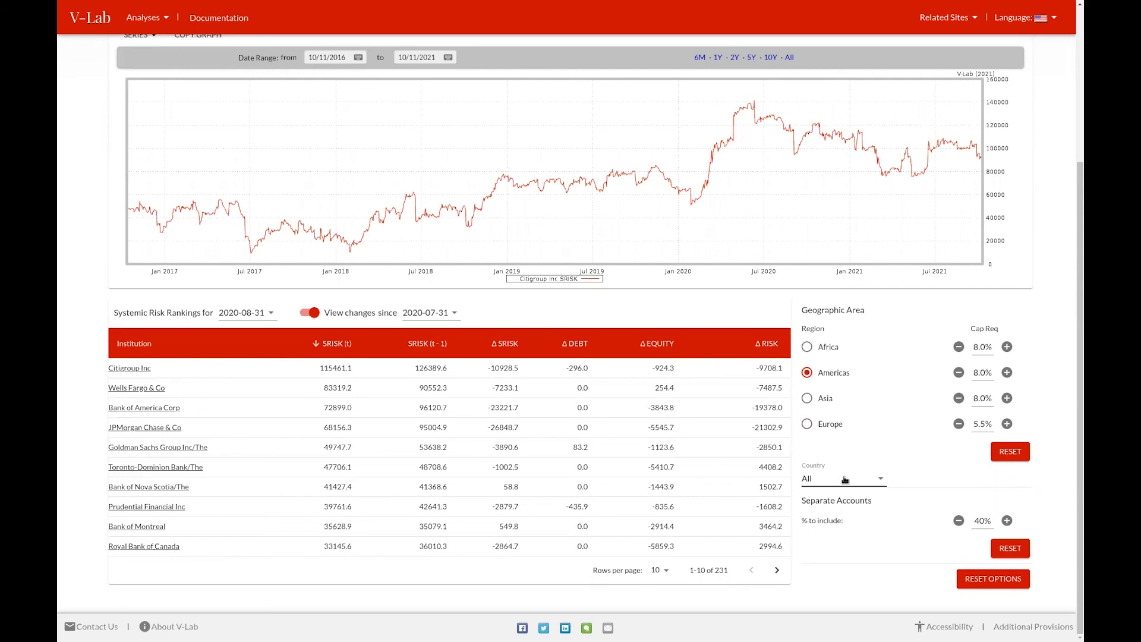
{"action": "left_click", "coordinate": [846, 480]}
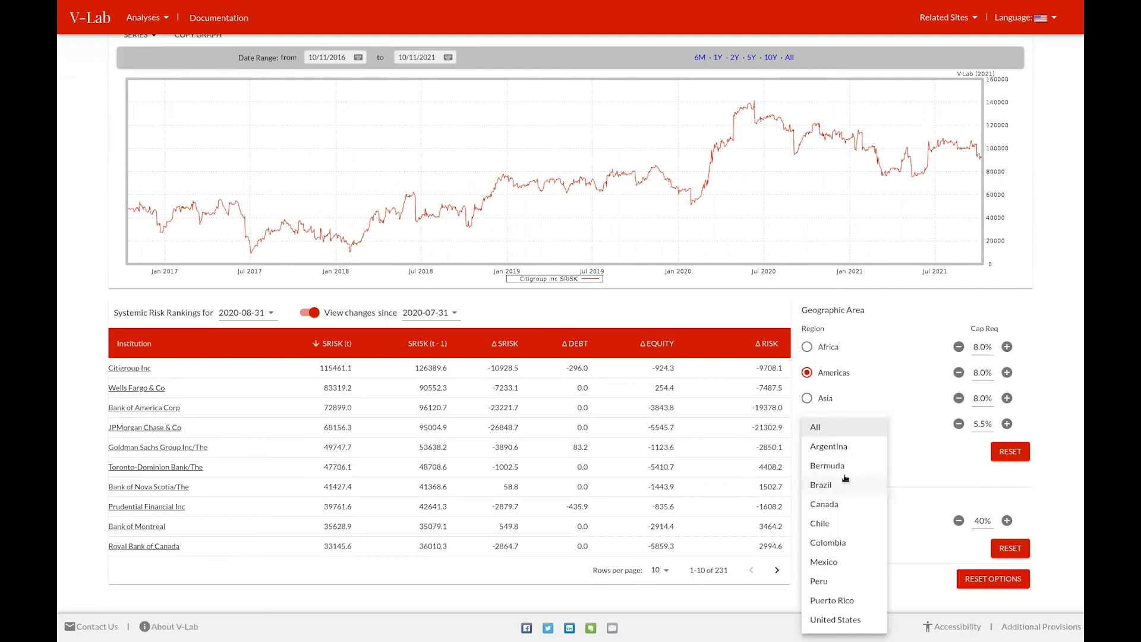
{"action": "left_click", "coordinate": [859, 620]}
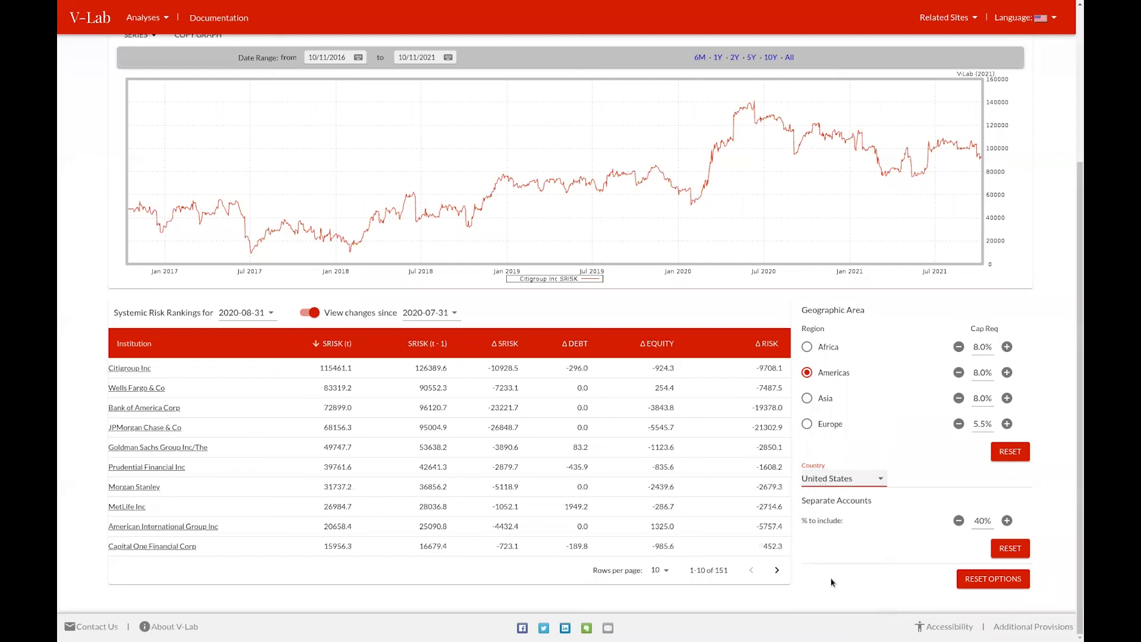
{"action": "left_click", "coordinate": [824, 450]}
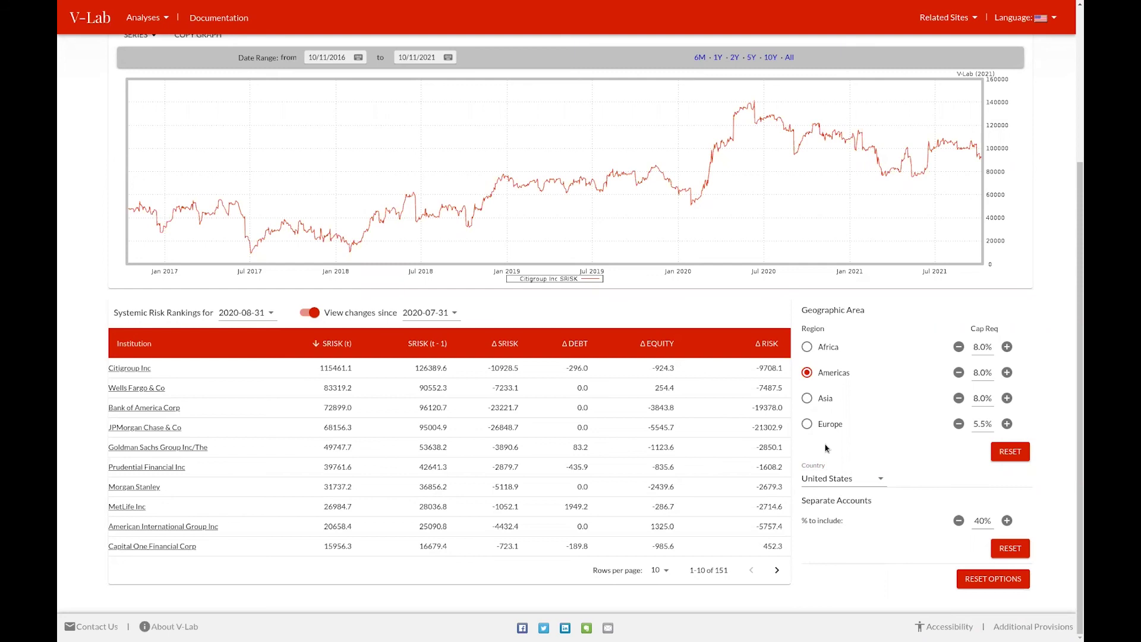
Try Americas capital requirements of 7.0%, 8.0% and 9.0%, ending at 7.5%
{"action": "left_click", "coordinate": [957, 373]}
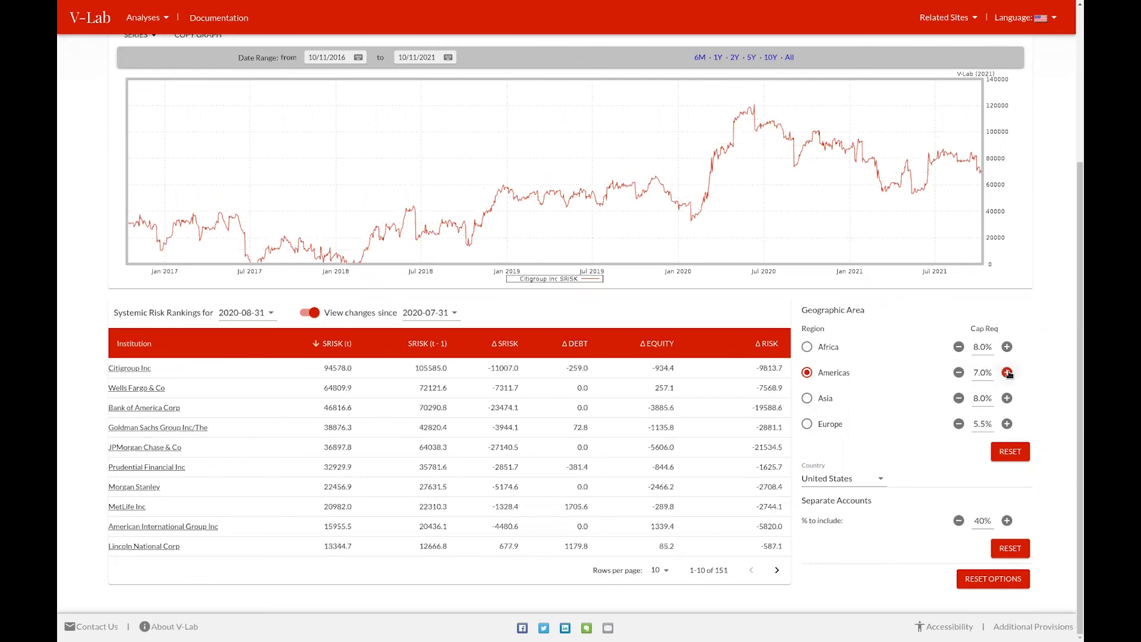
{"action": "left_click", "coordinate": [1007, 372]}
{"action": "left_click", "coordinate": [1007, 372]}
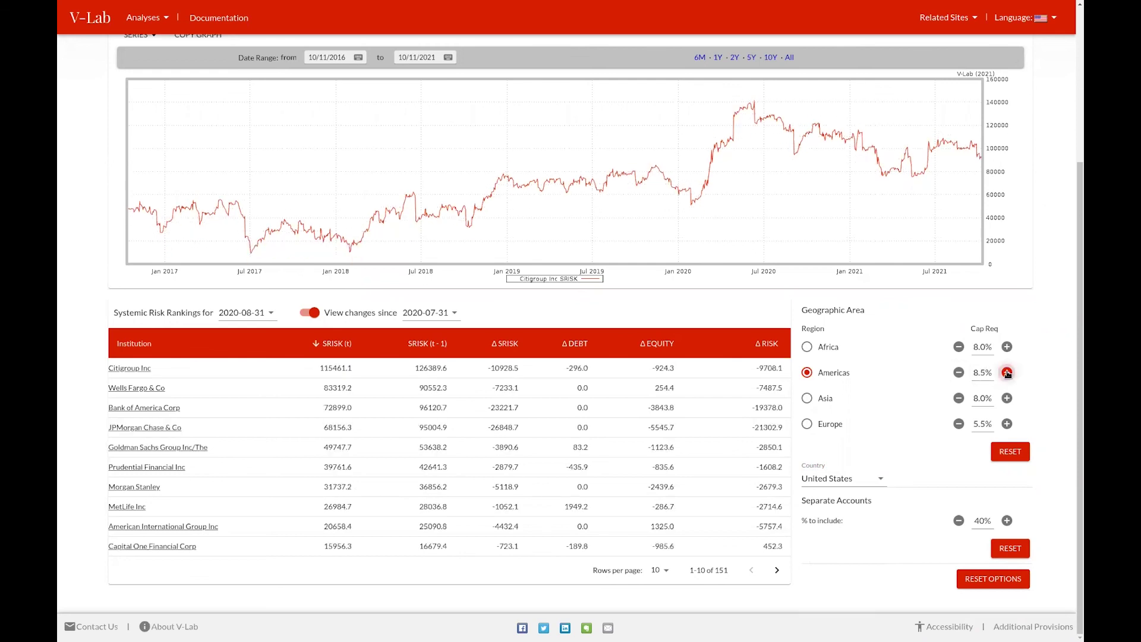
{"action": "left_click", "coordinate": [958, 373]}
{"action": "left_click", "coordinate": [959, 372]}
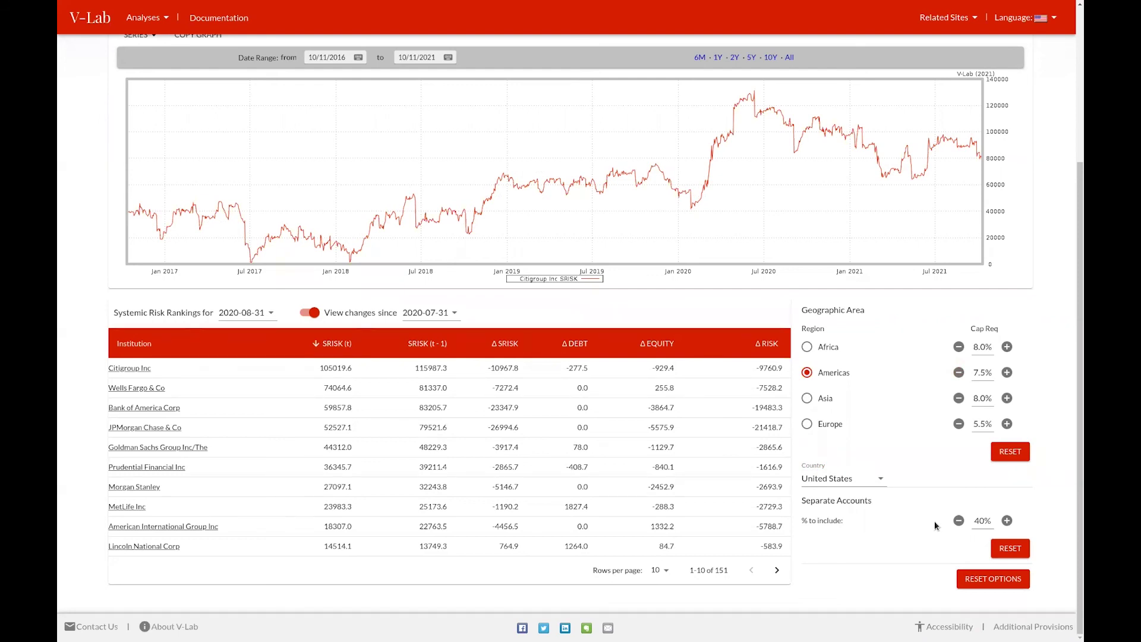
Reduce separate accounts included to 36% and restore the 8.0% Americas capital requirement
{"action": "left_click", "coordinate": [957, 522]}
{"action": "left_click", "coordinate": [957, 521]}
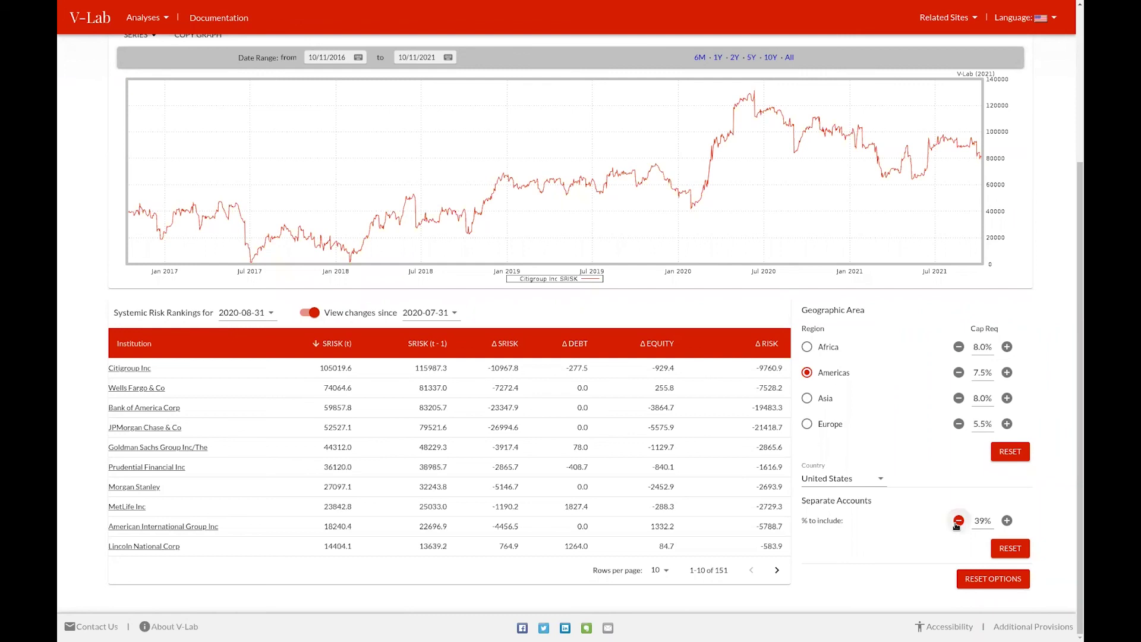
{"action": "left_click", "coordinate": [957, 521]}
{"action": "left_click", "coordinate": [955, 521]}
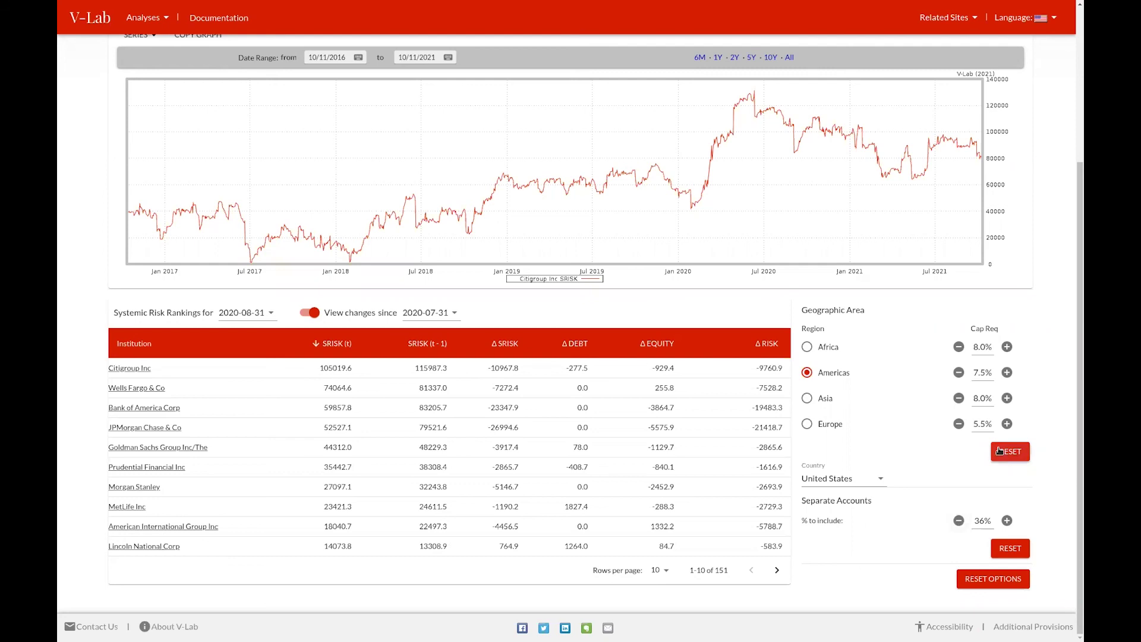
{"action": "left_click", "coordinate": [1002, 452]}
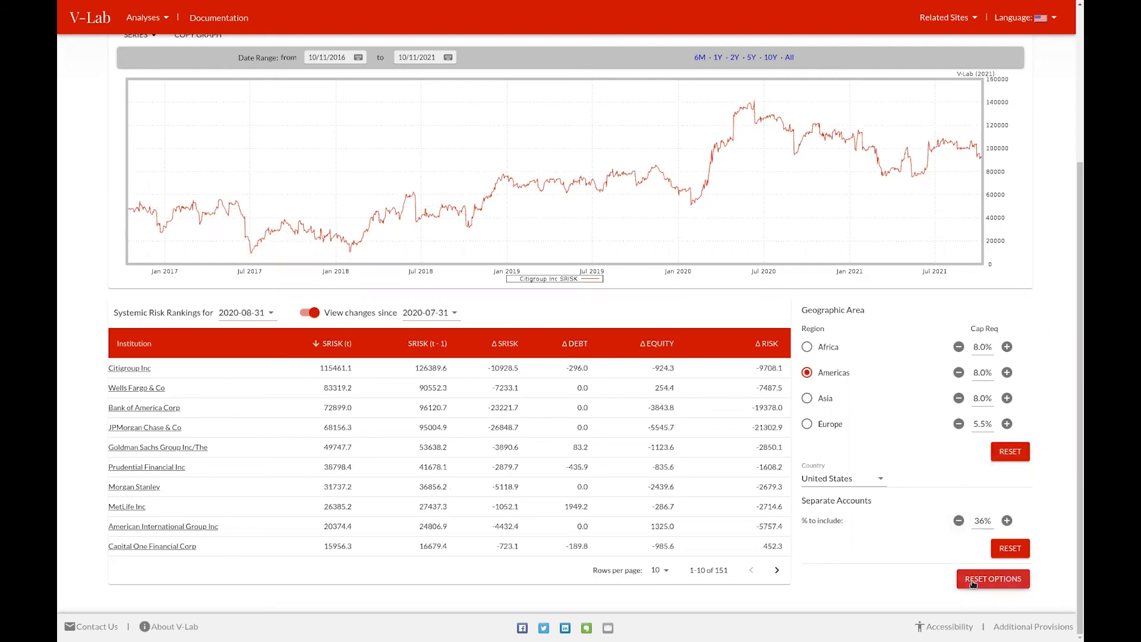